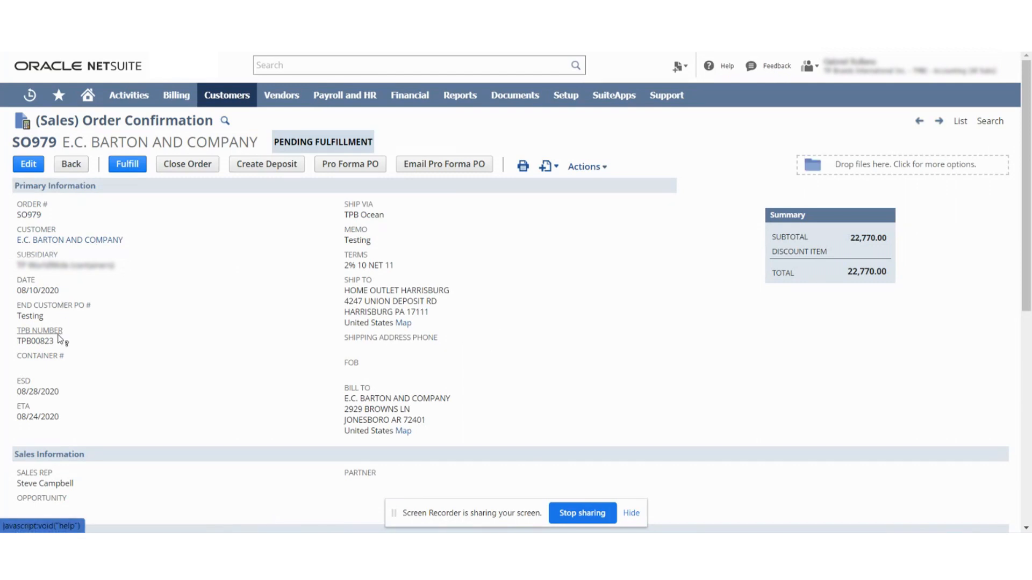
# Step: Open the purchase order listed in the related records of the E.C. Barton and Company sales order
pyautogui.scroll(-8, 154, 352)
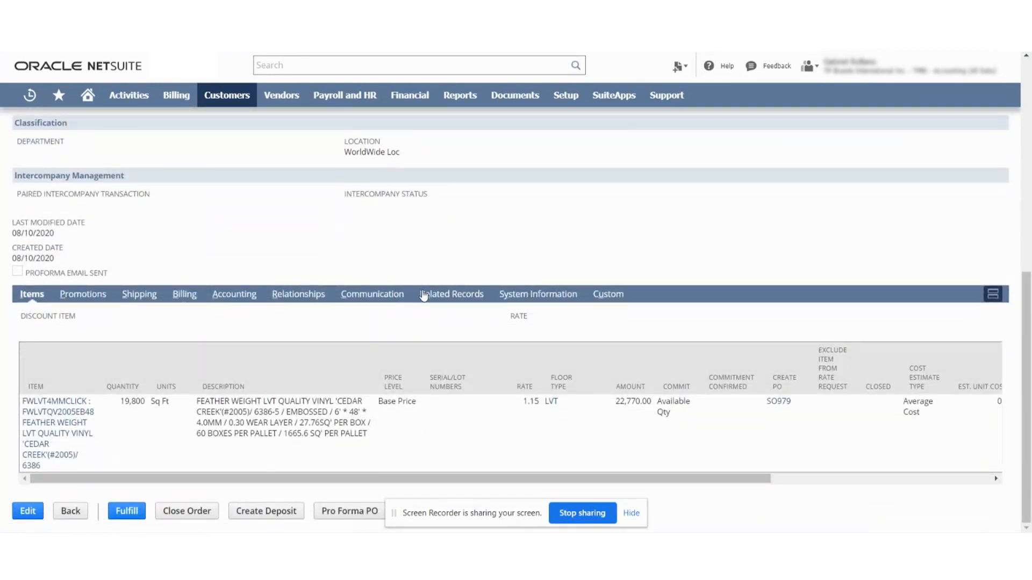
pyautogui.click(451, 299)
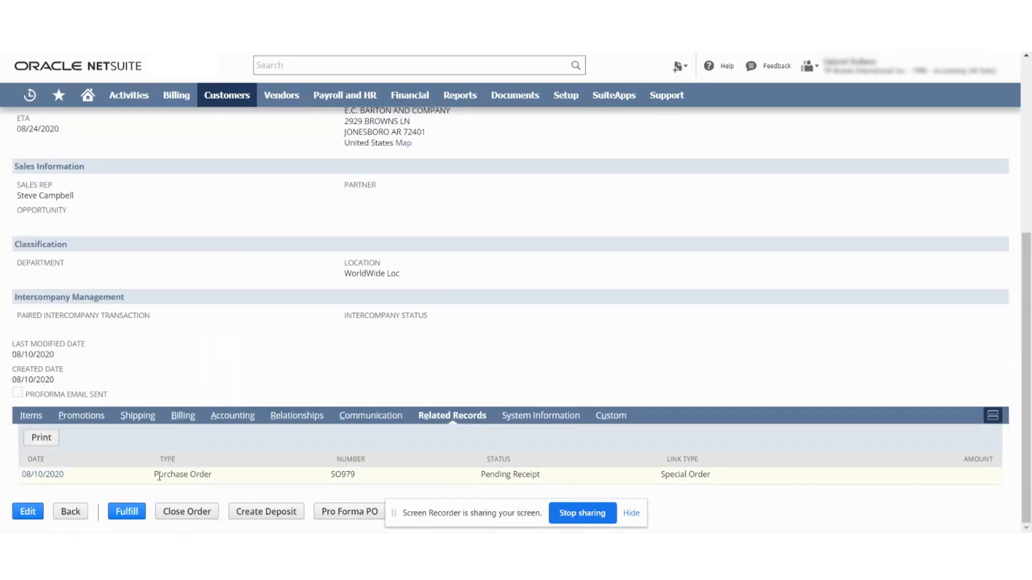
pyautogui.click(54, 474)
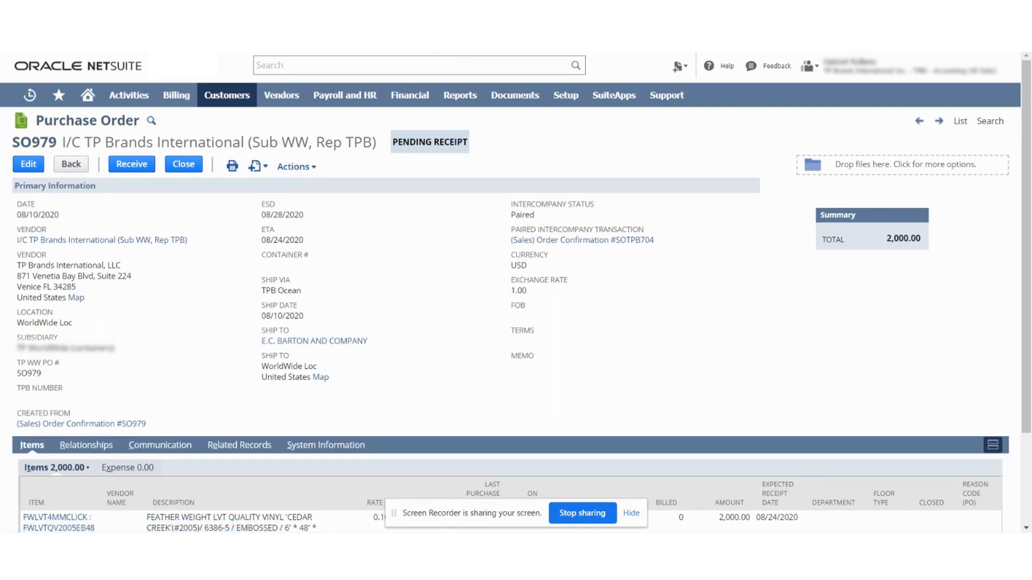
# Step: Open the paired intercompany sales order and, from its related records, the purchase order to Changzhou Jinhai Anti-Static Floor Co
pyautogui.click(582, 240)
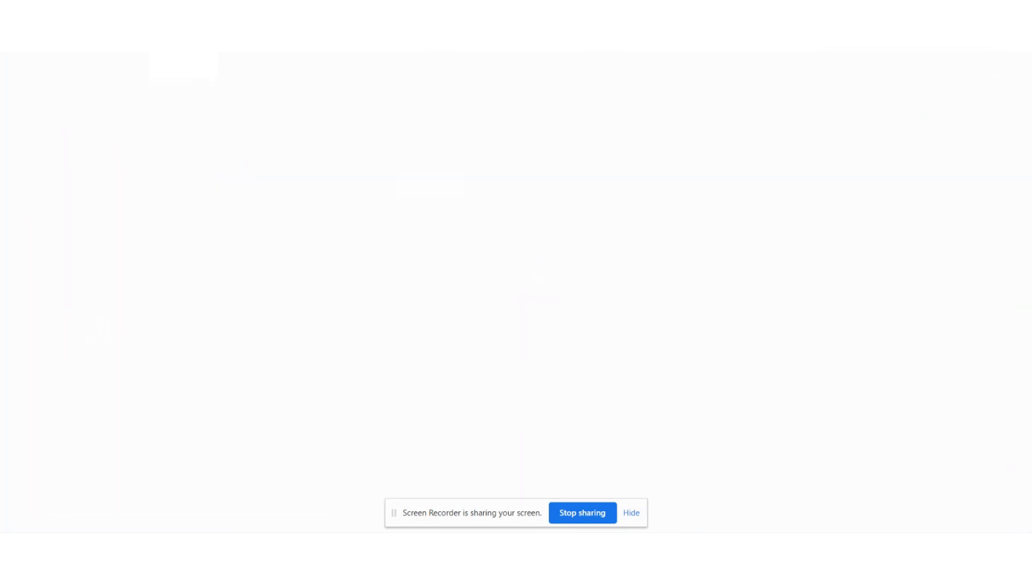
pyautogui.scroll(-7, 293, 272)
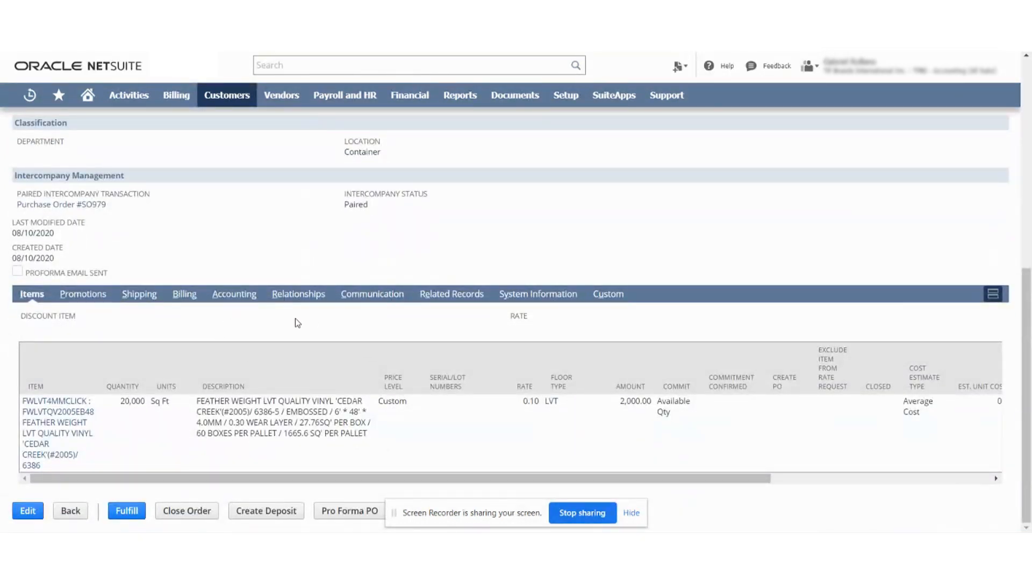
pyautogui.click(442, 292)
pyautogui.click(41, 474)
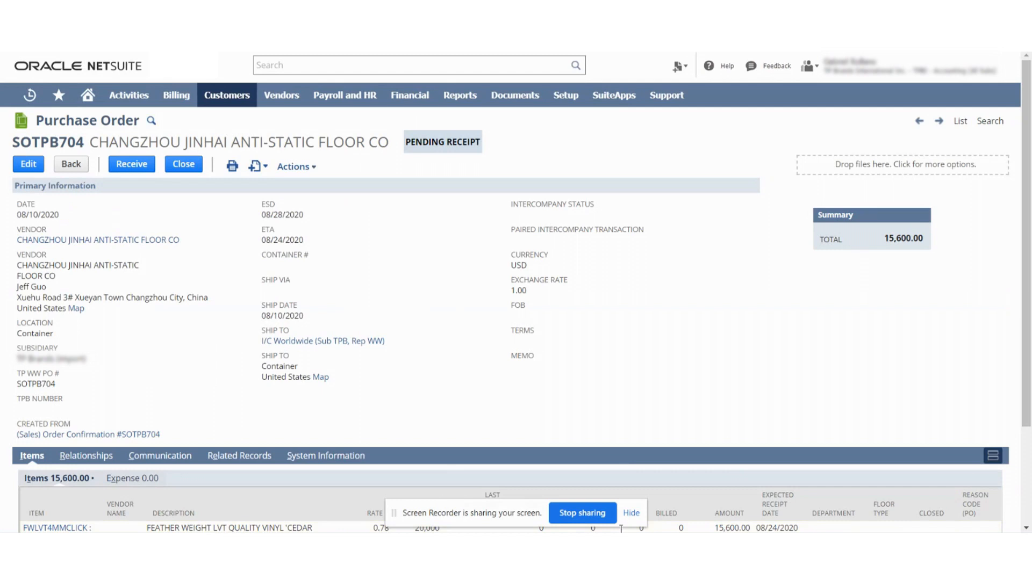
pyautogui.click(632, 514)
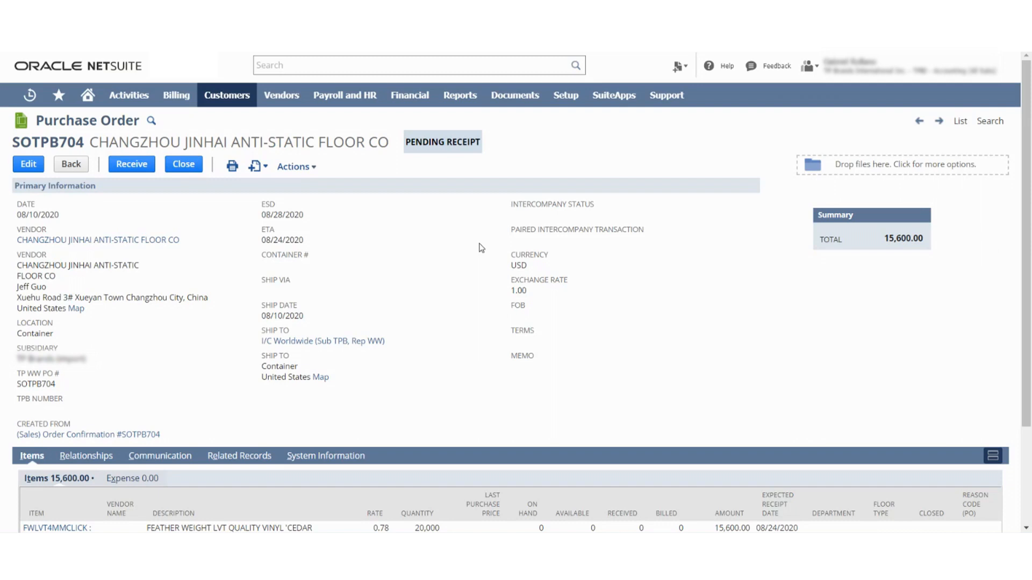
# Step: Edit the Changzhou Jinhai purchase order and replace its flooring item with the non-inventory item CHARGES FREIGHT : CDC CUSTOMER DUTY CHARGES
pyautogui.click(24, 168)
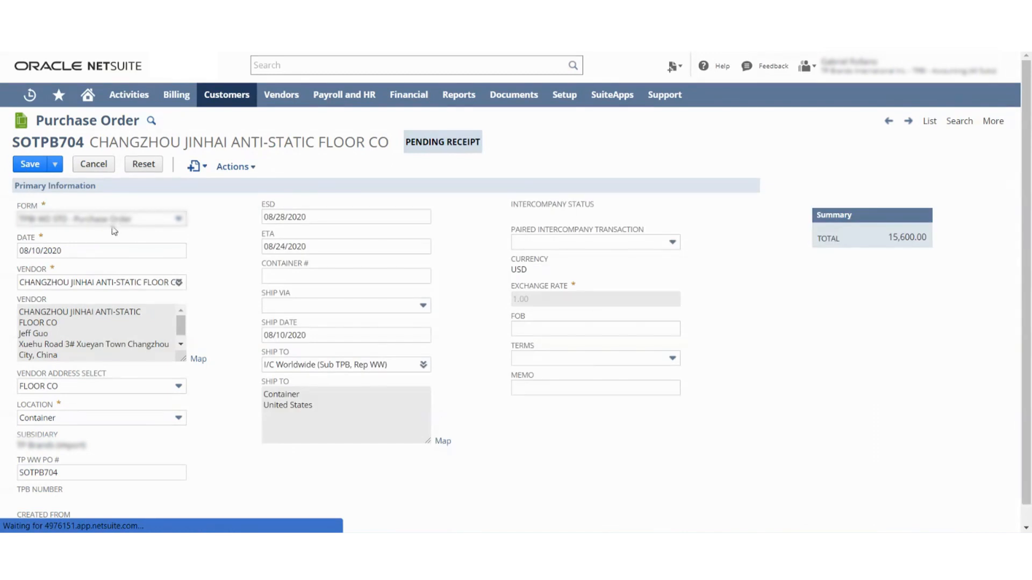
pyautogui.scroll(-1, 225, 297)
pyautogui.scroll(-2, 242, 322)
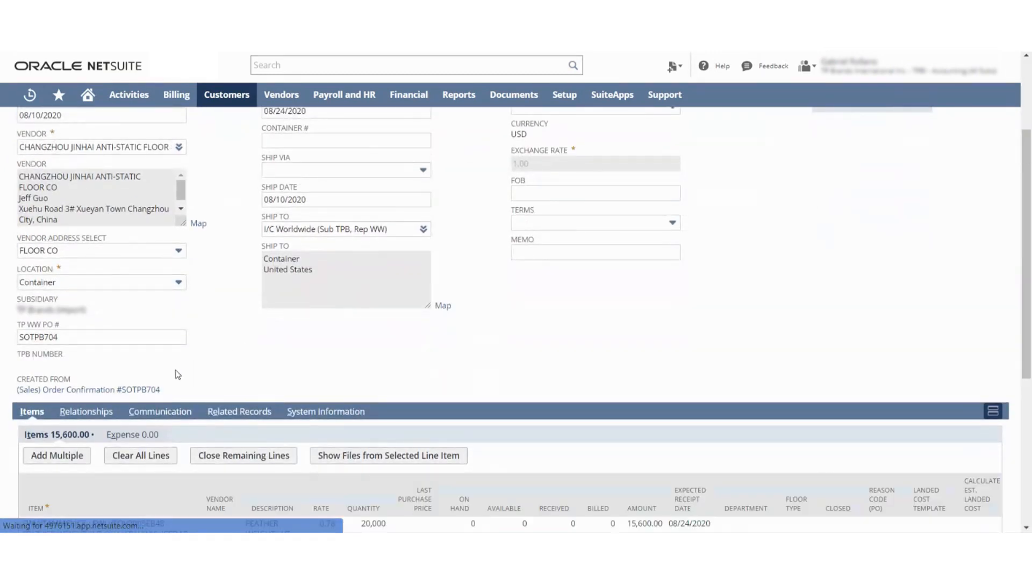
pyautogui.scroll(-5, 178, 307)
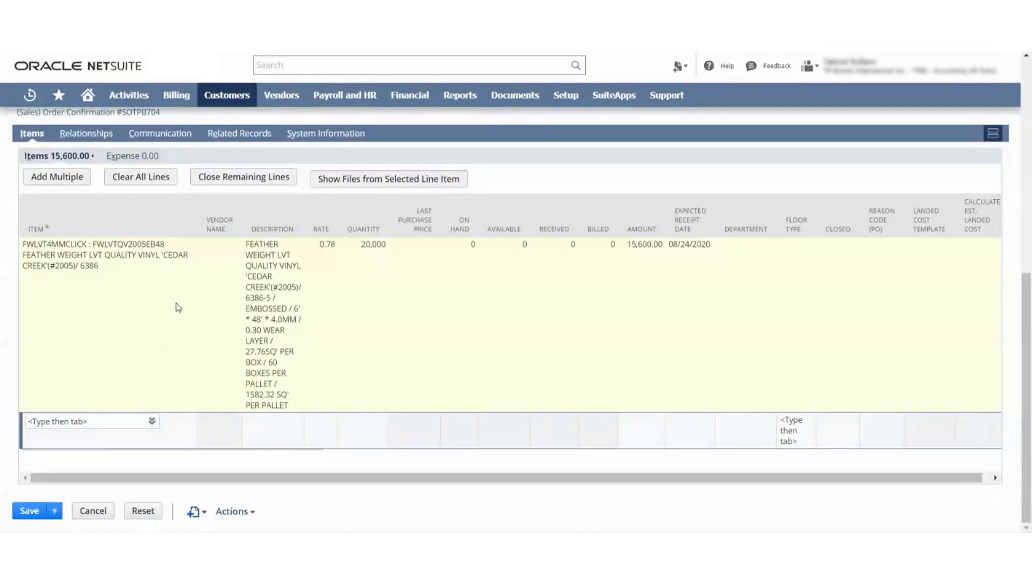
pyautogui.click(167, 262)
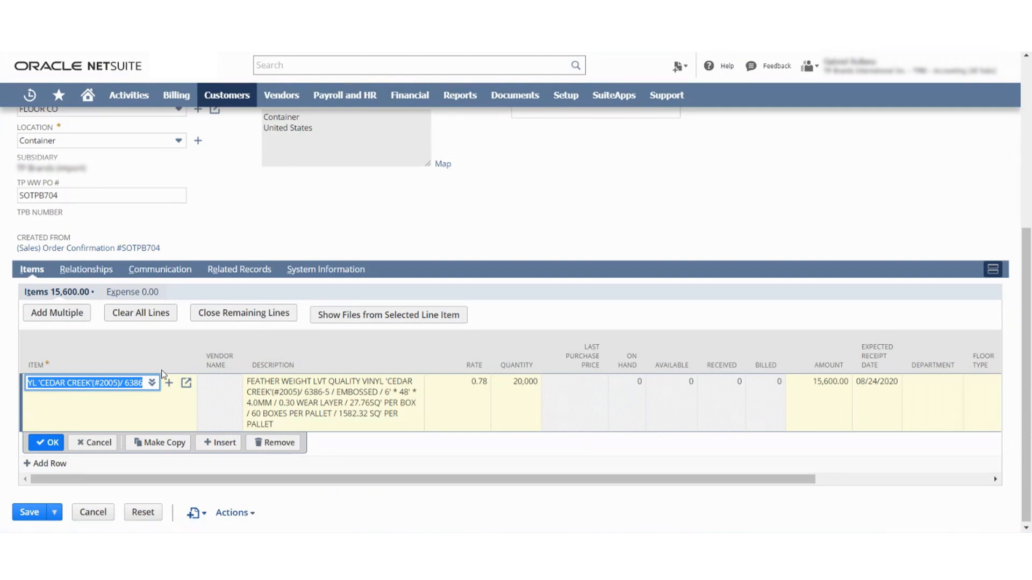
pyautogui.click(152, 383)
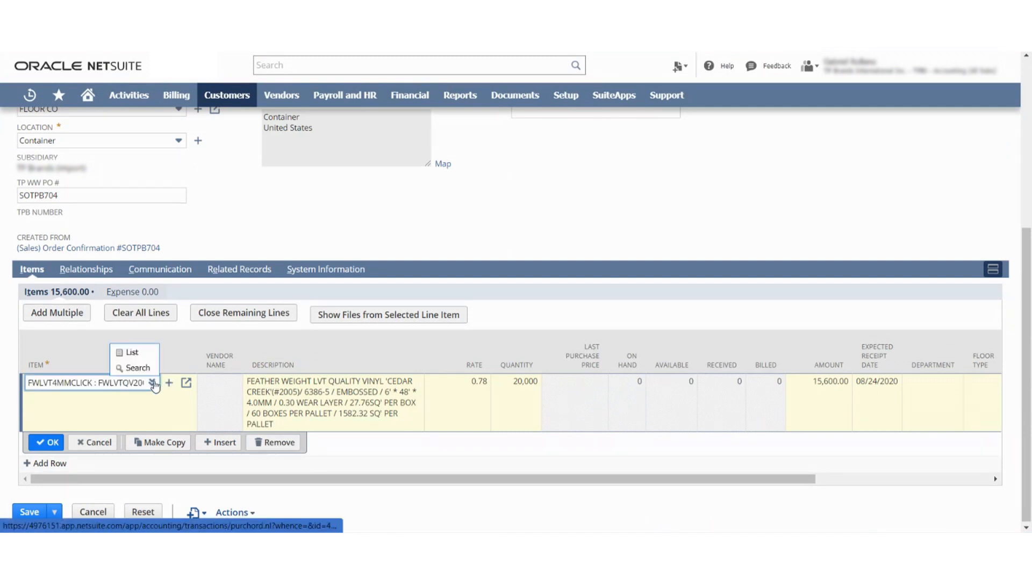
pyautogui.click(135, 353)
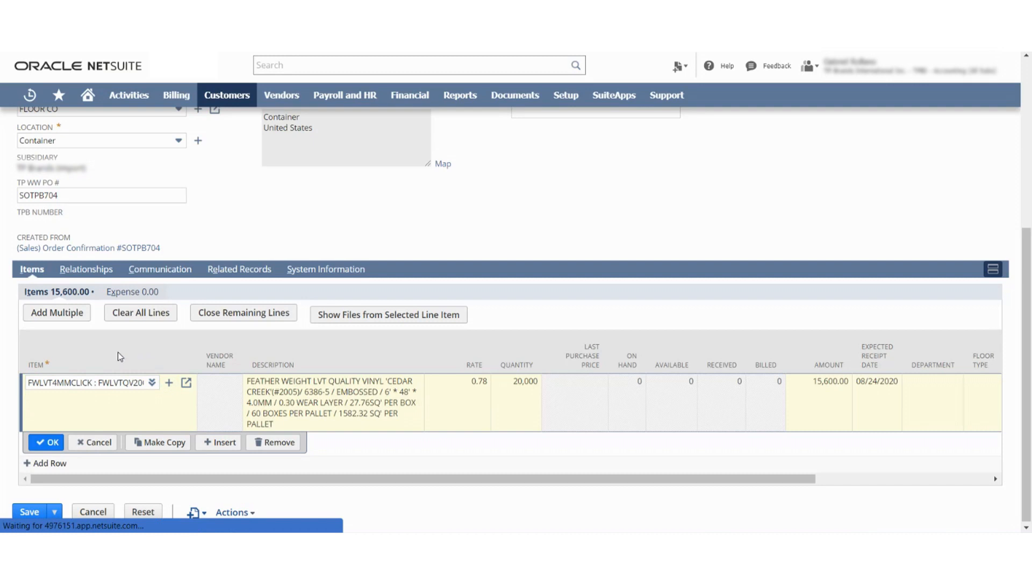
pyautogui.click(94, 112)
pyautogui.click(74, 173)
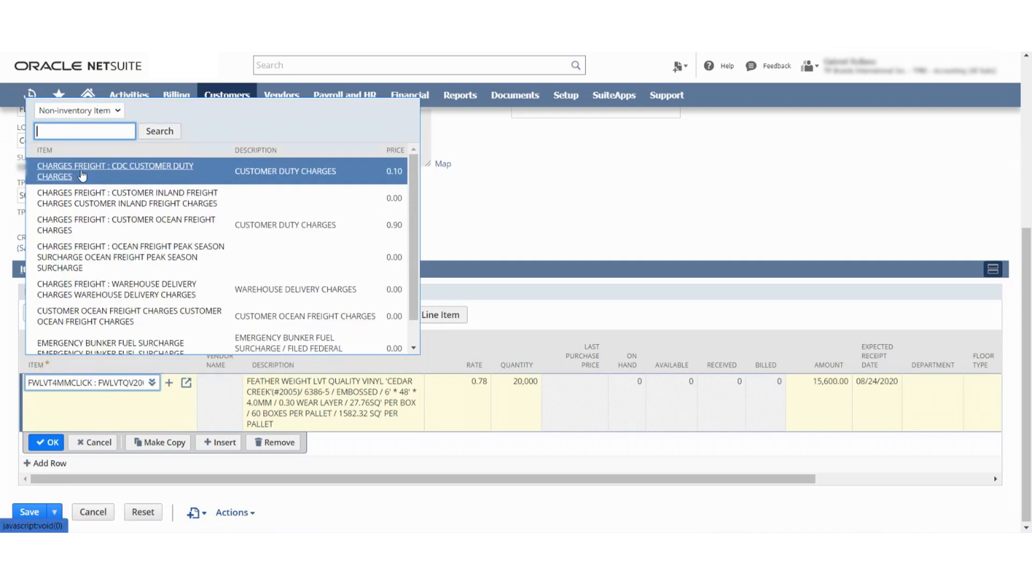
pyautogui.click(79, 175)
# Step: Accept the changed item line and save the Changzhou Jinhai purchase order
pyautogui.scroll(-1, 64, 408)
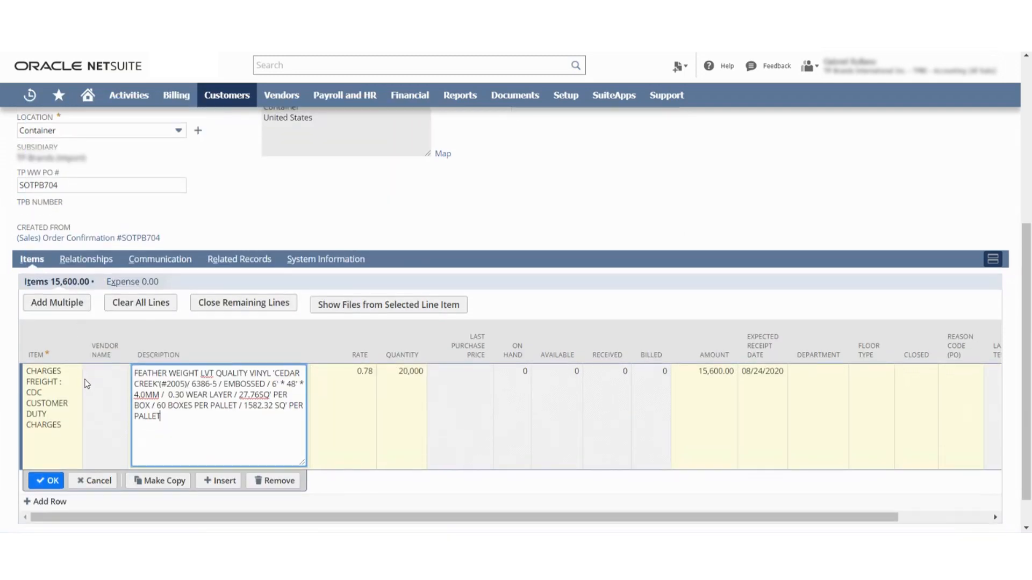
pyautogui.click(48, 441)
pyautogui.click(31, 512)
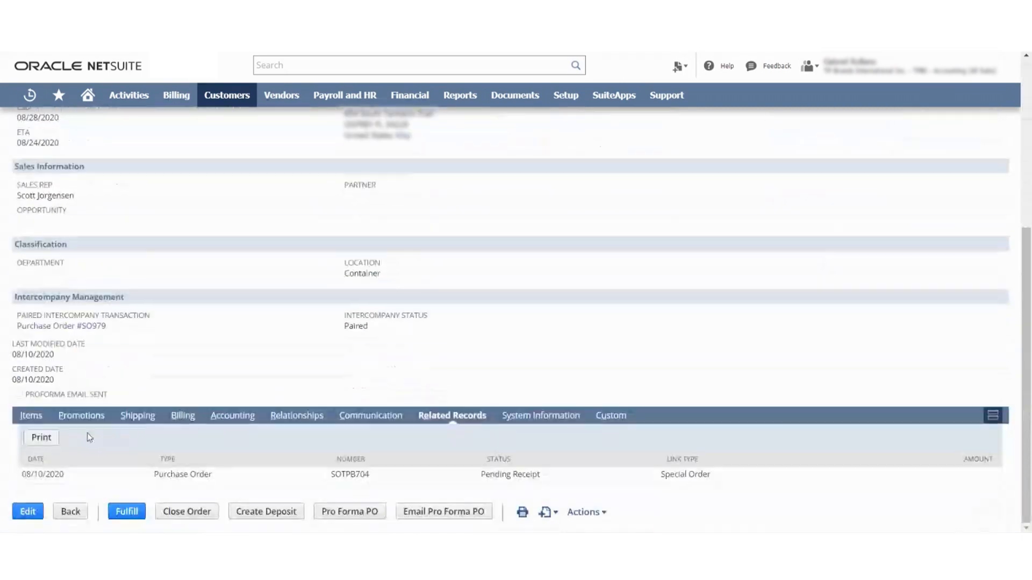
# Step: Show the item lines of the I/C Worldwide sales order and open the order for editing
pyautogui.click(31, 415)
pyautogui.scroll(-3, 200, 254)
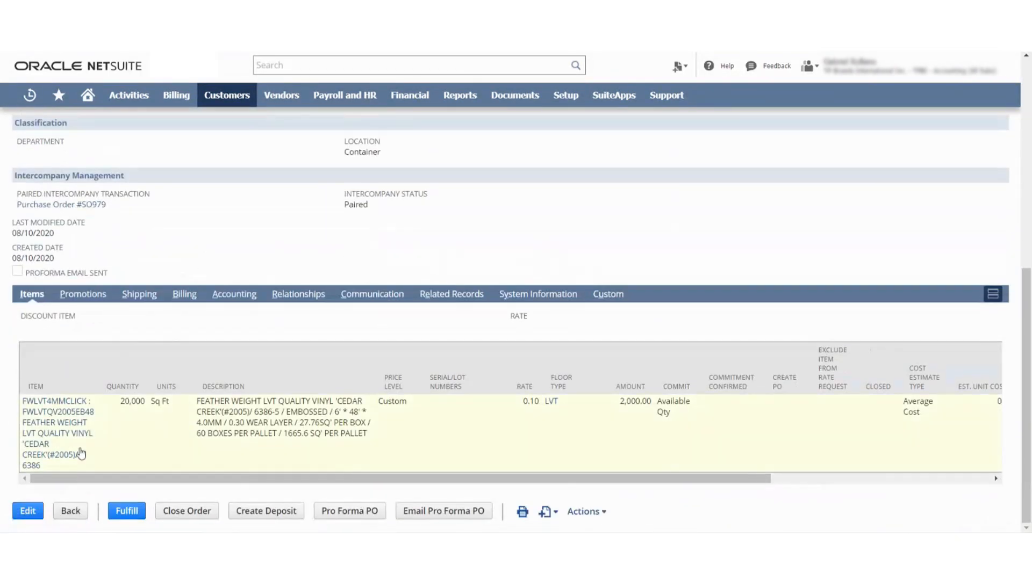
pyautogui.click(35, 518)
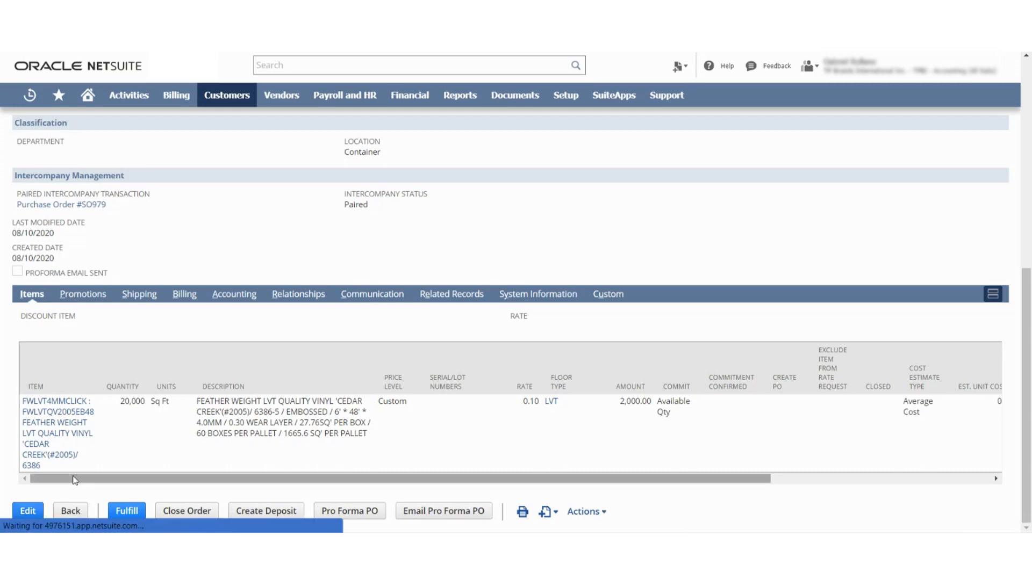
pyautogui.scroll(-8, 103, 360)
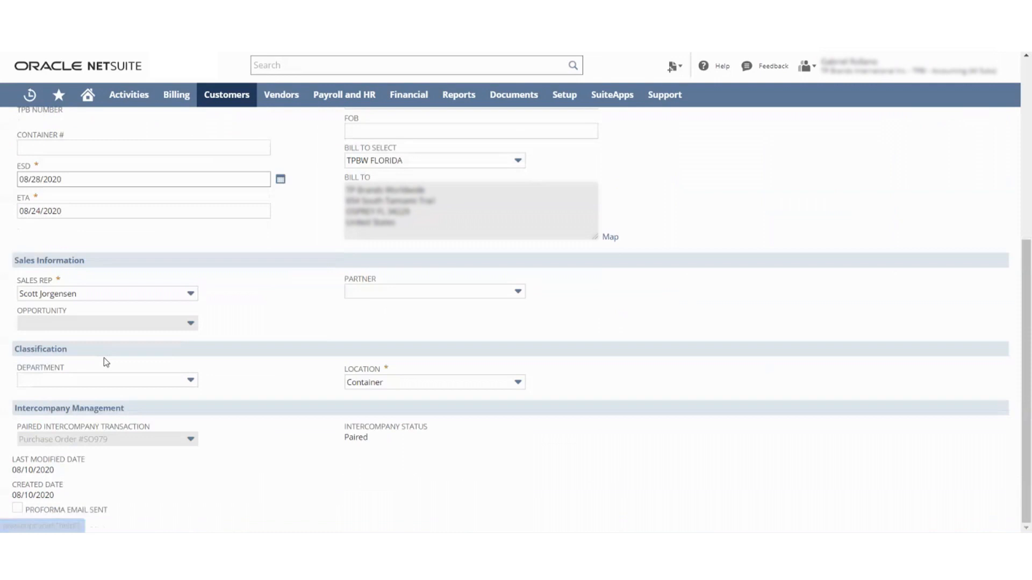
pyautogui.scroll(-5, 132, 386)
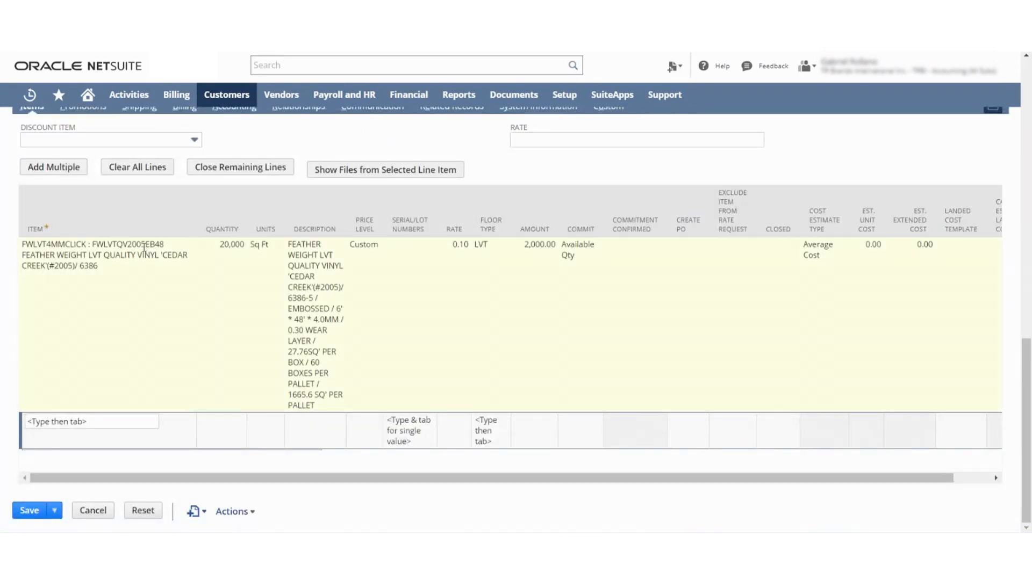
pyautogui.scroll(13, 177, 269)
pyautogui.scroll(-4, 189, 358)
pyautogui.scroll(-8, 190, 358)
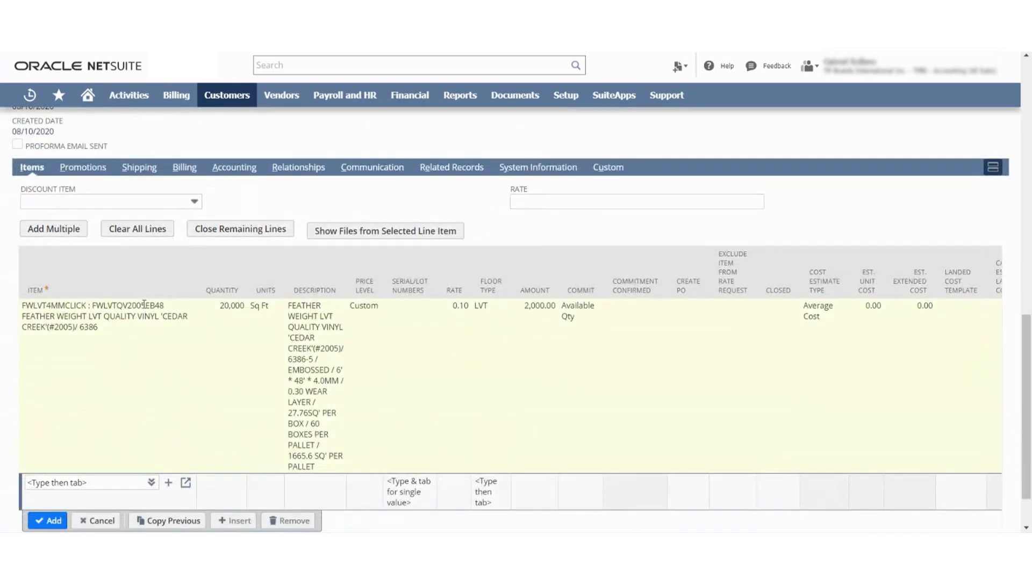
# Step: Replace the sales order's flooring item with the non-inventory item CHARGES FREIGHT : CDC CUSTOMER DUTY CHARGES and accept the line
pyautogui.click(154, 316)
pyautogui.click(153, 384)
pyautogui.click(138, 359)
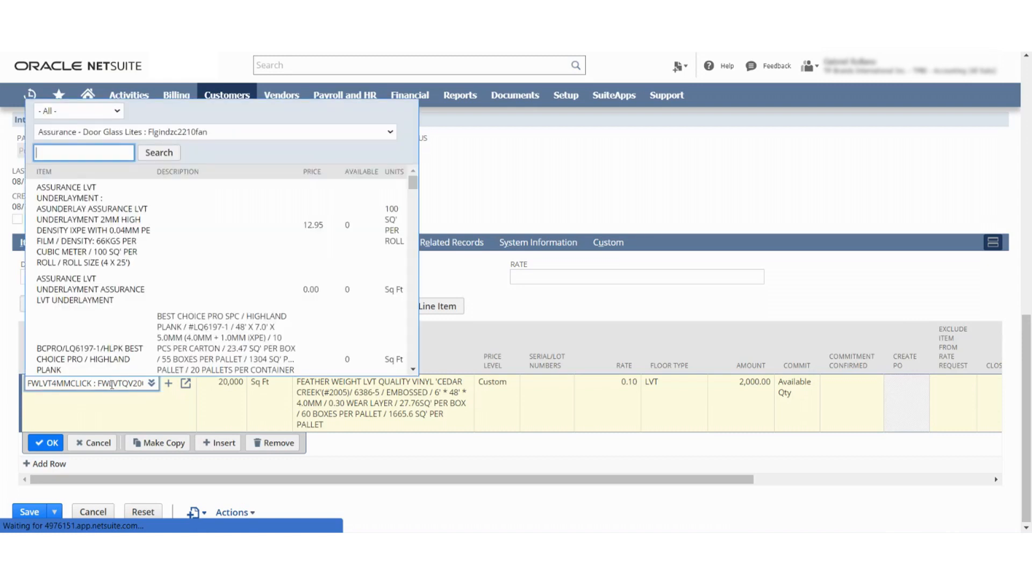
pyautogui.click(92, 113)
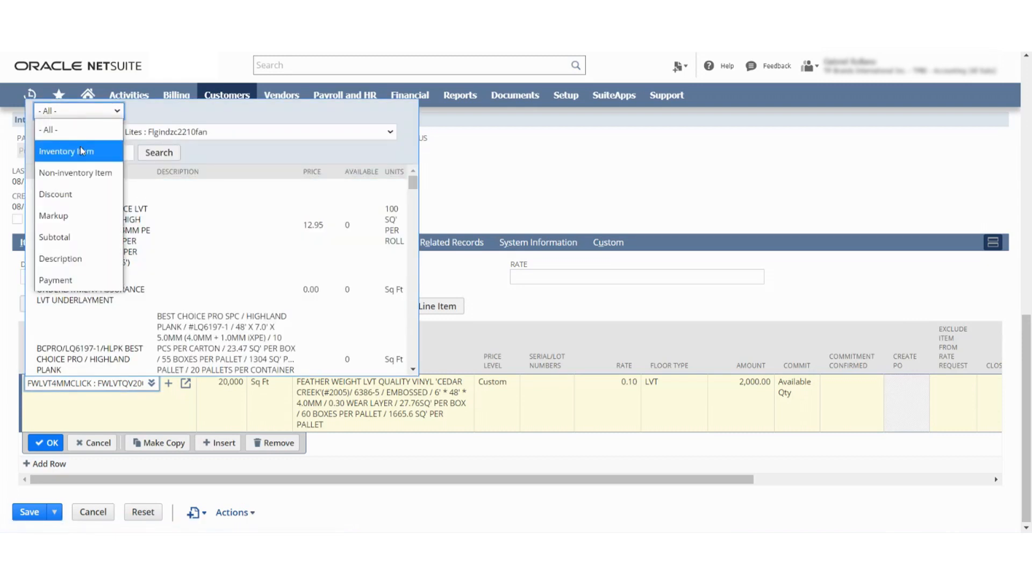
pyautogui.click(75, 173)
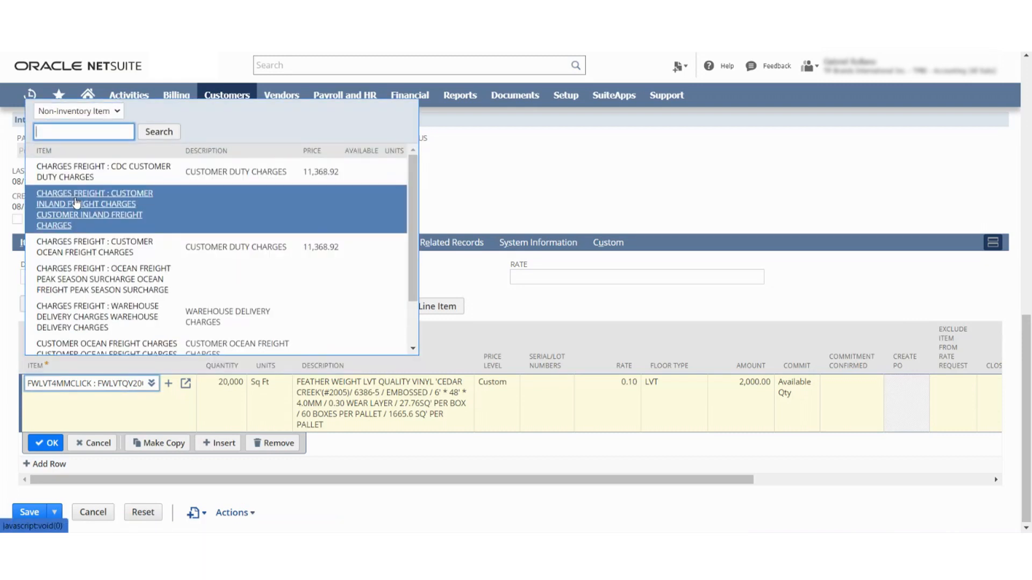
pyautogui.click(74, 177)
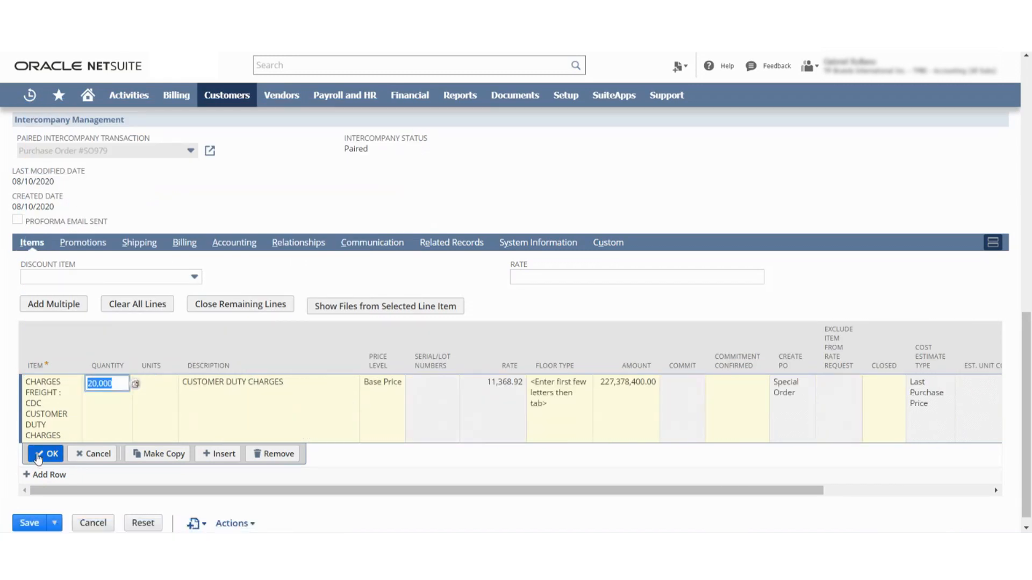
pyautogui.click(42, 457)
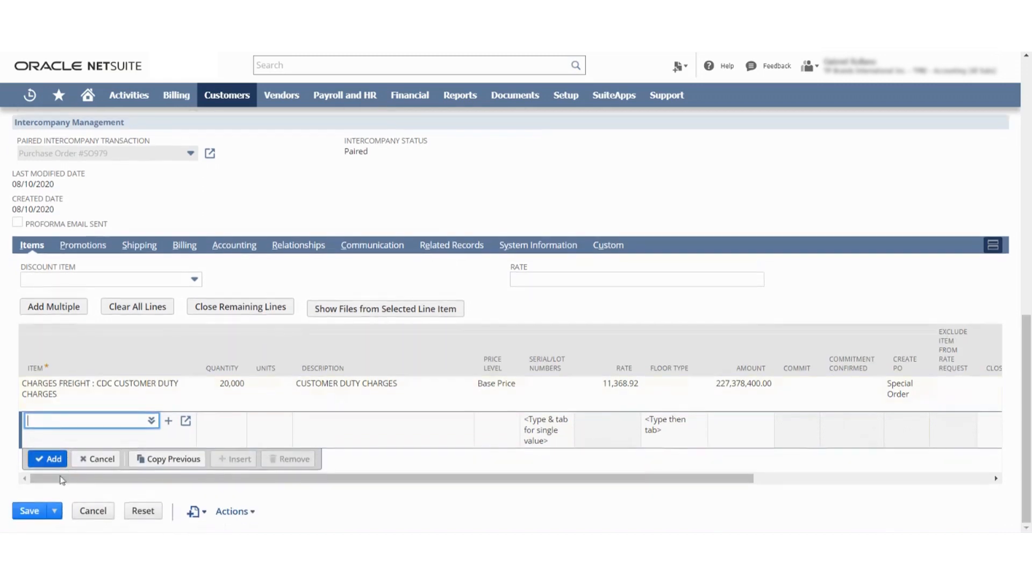
# Step: Fill in the required End Customer PO # with "Test" and save the I/C Worldwide sales order
pyautogui.click(29, 512)
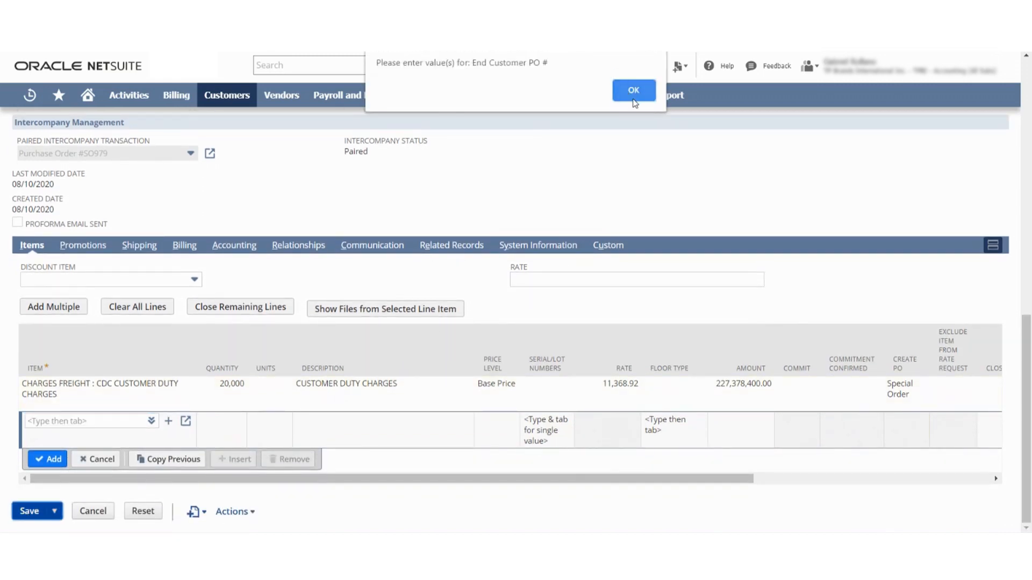
pyautogui.click(634, 91)
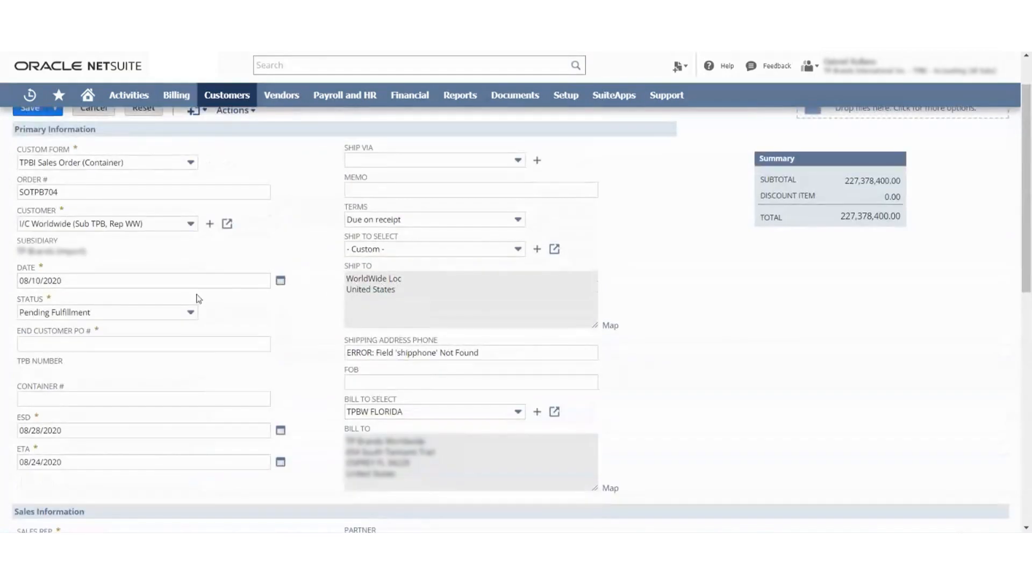
pyautogui.click(141, 347)
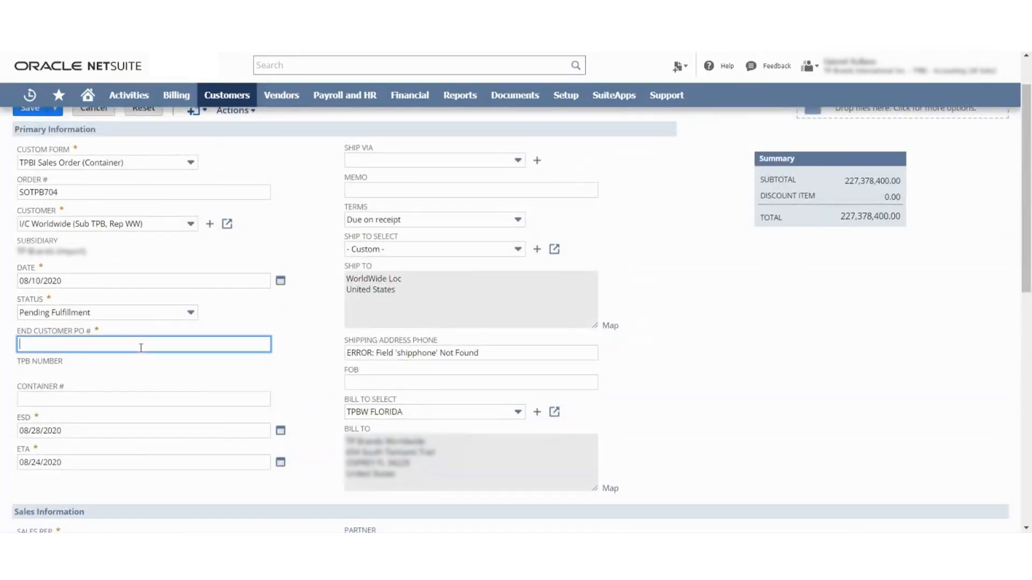
pyautogui.write('Test')
pyautogui.click(225, 376)
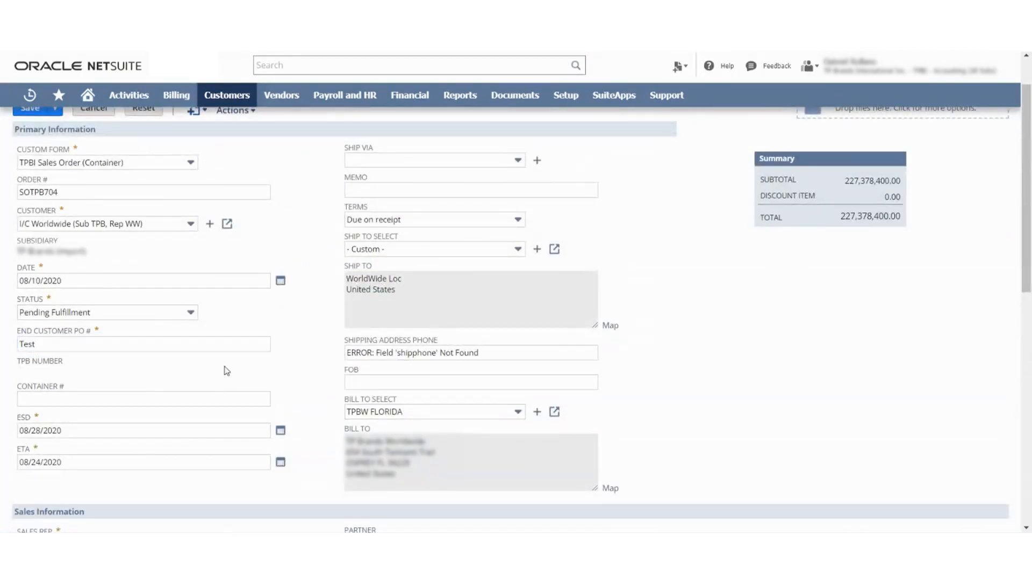
pyautogui.scroll(1, 215, 368)
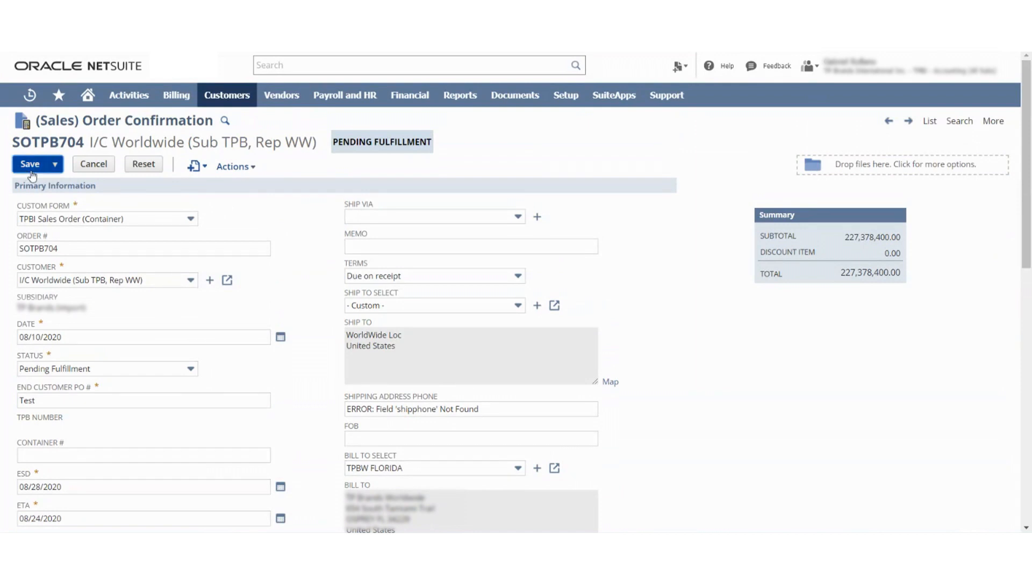
pyautogui.click(30, 164)
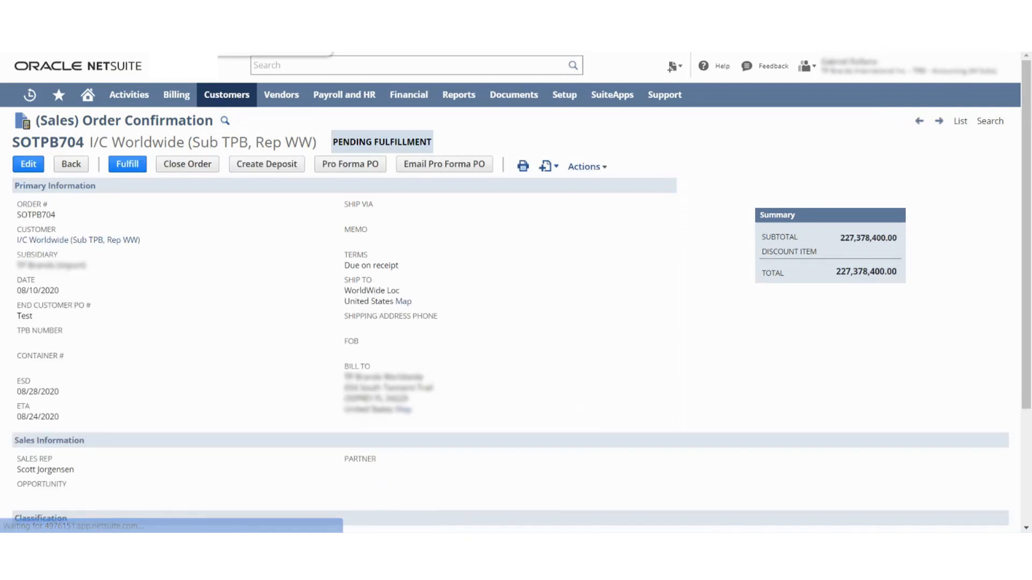
# Step: Open the I/C TP Brands International purchase order for editing and show its item lines
pyautogui.scroll(-2, 148, 295)
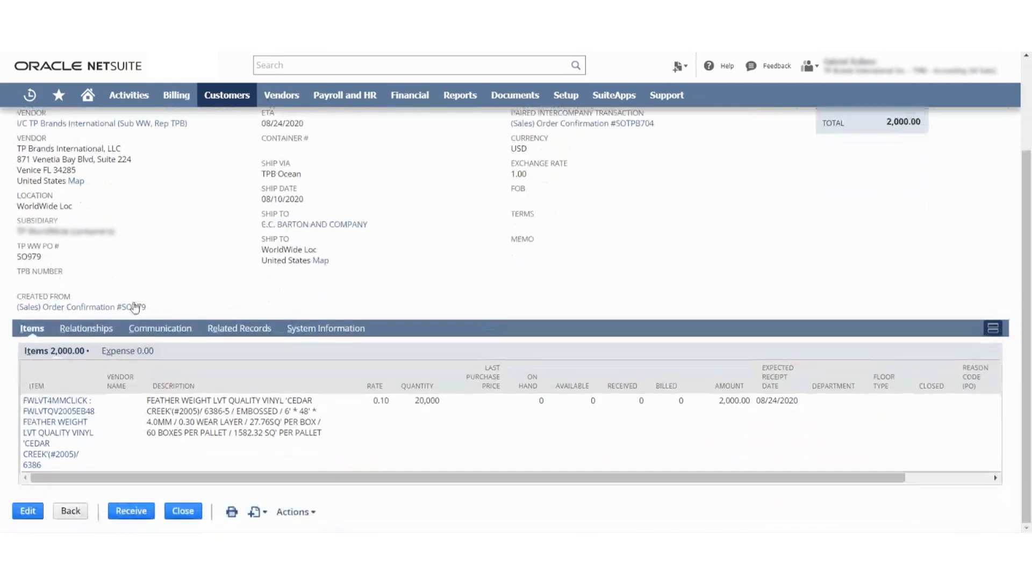
pyautogui.click(32, 513)
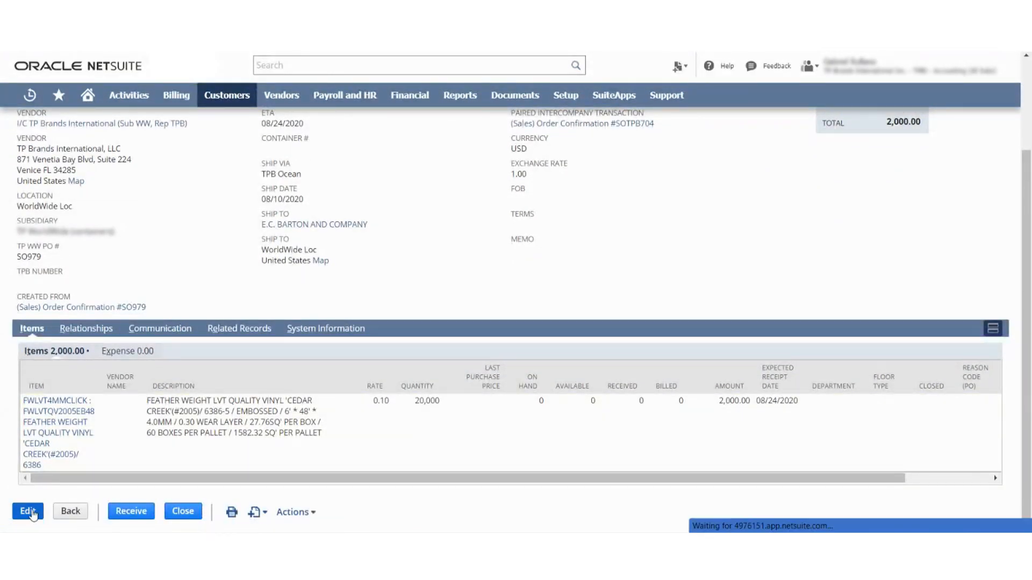
pyautogui.scroll(-3, 137, 302)
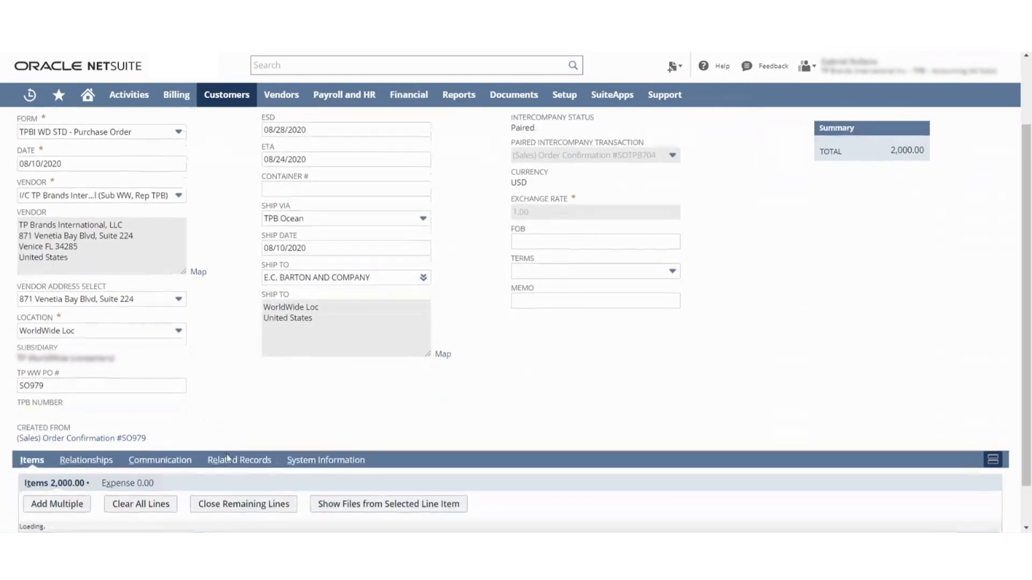
pyautogui.scroll(-5, 102, 457)
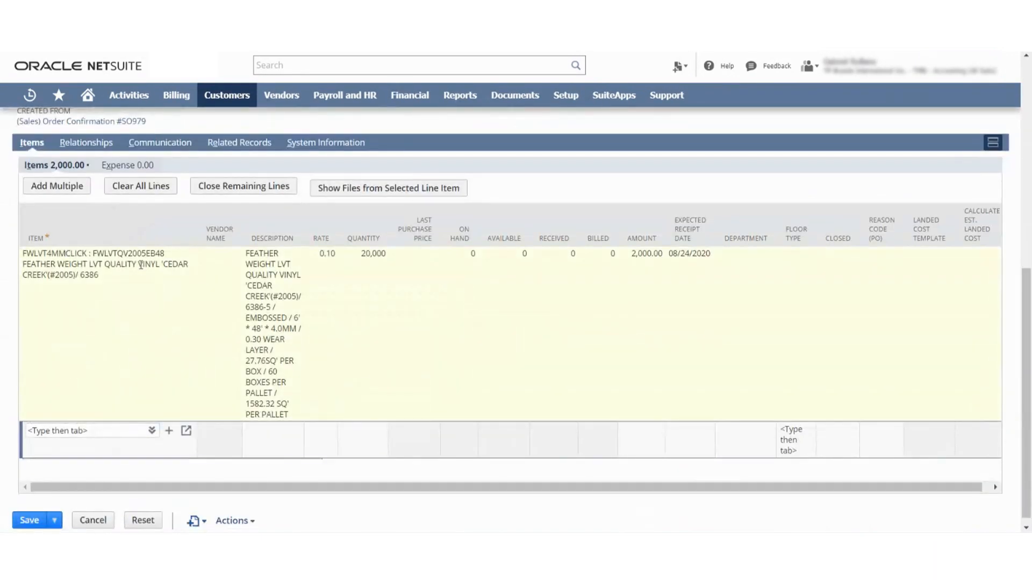
# Step: Replace the purchase order's flooring item with the non-inventory item CHARGES FREIGHT : CDC CUSTOMER DUTY CHARGES, accept the line and save the order
pyautogui.click(140, 267)
pyautogui.click(152, 382)
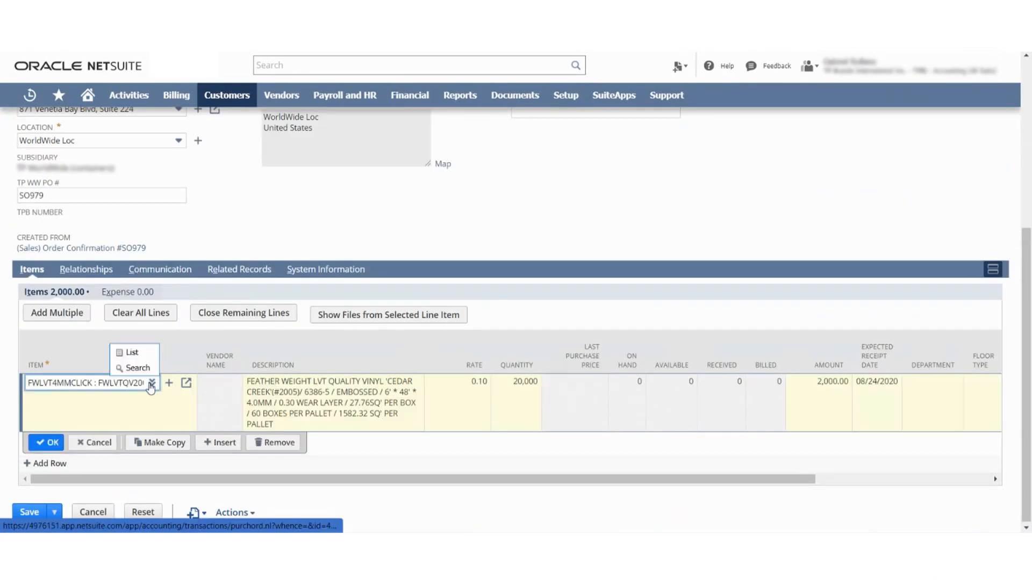
pyautogui.click(133, 355)
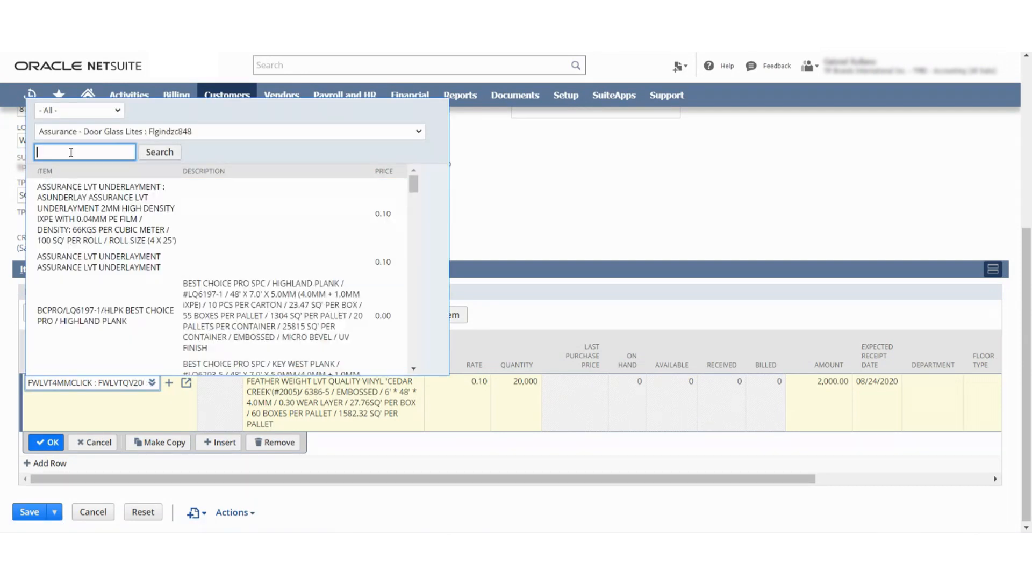
pyautogui.click(70, 112)
pyautogui.click(81, 171)
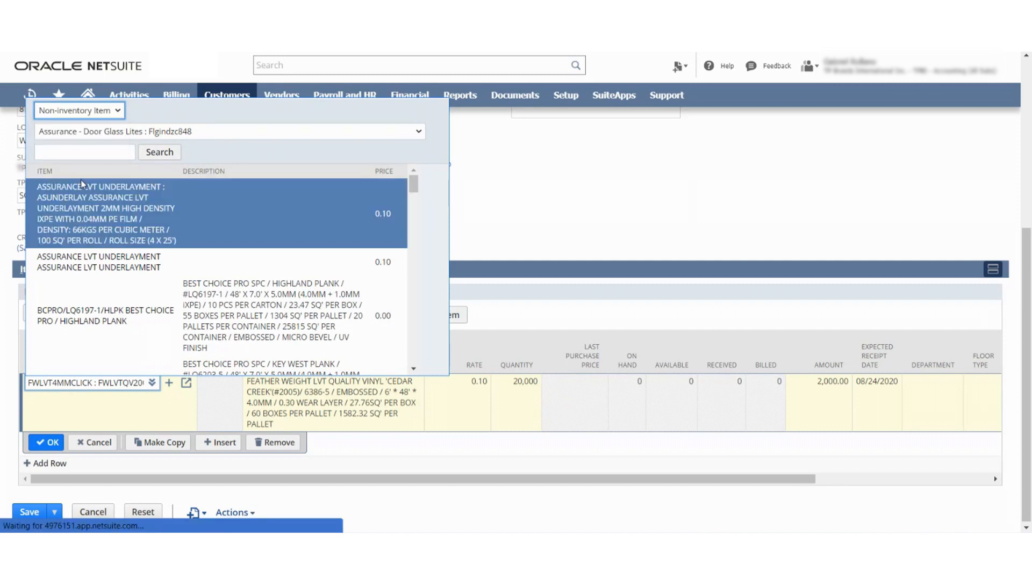
pyautogui.click(98, 166)
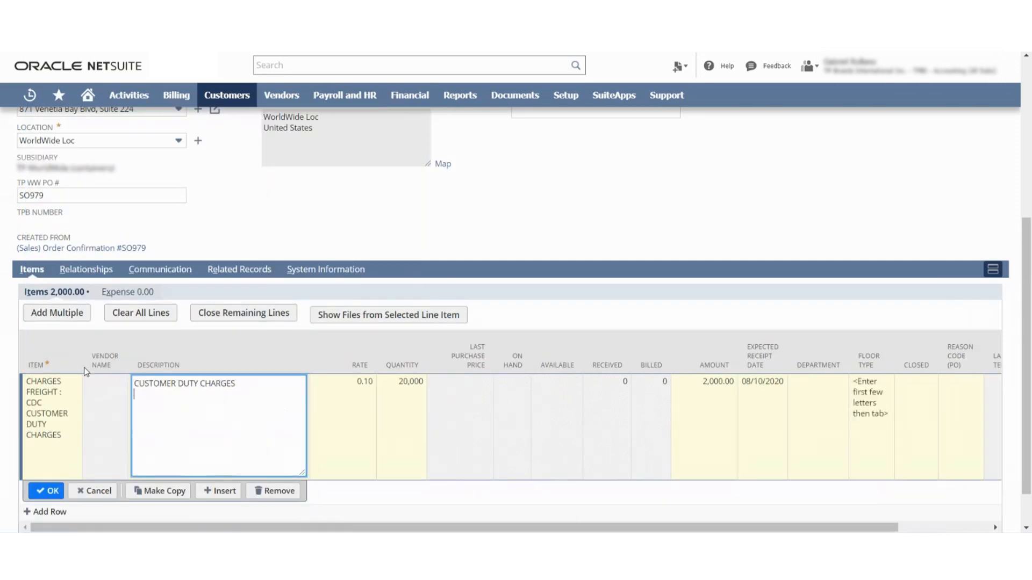
pyautogui.scroll(-1, 64, 403)
pyautogui.click(46, 439)
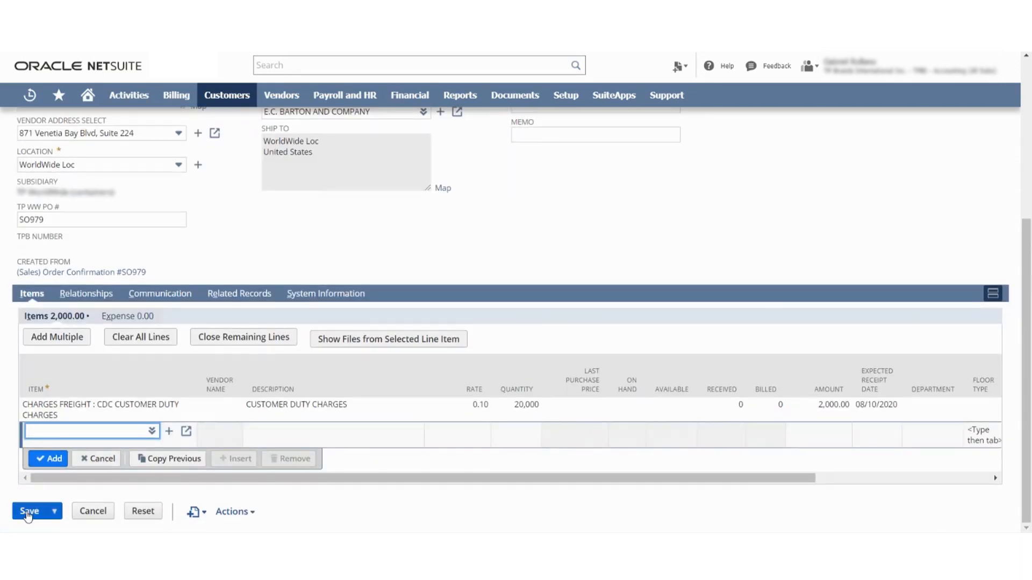
pyautogui.click(28, 512)
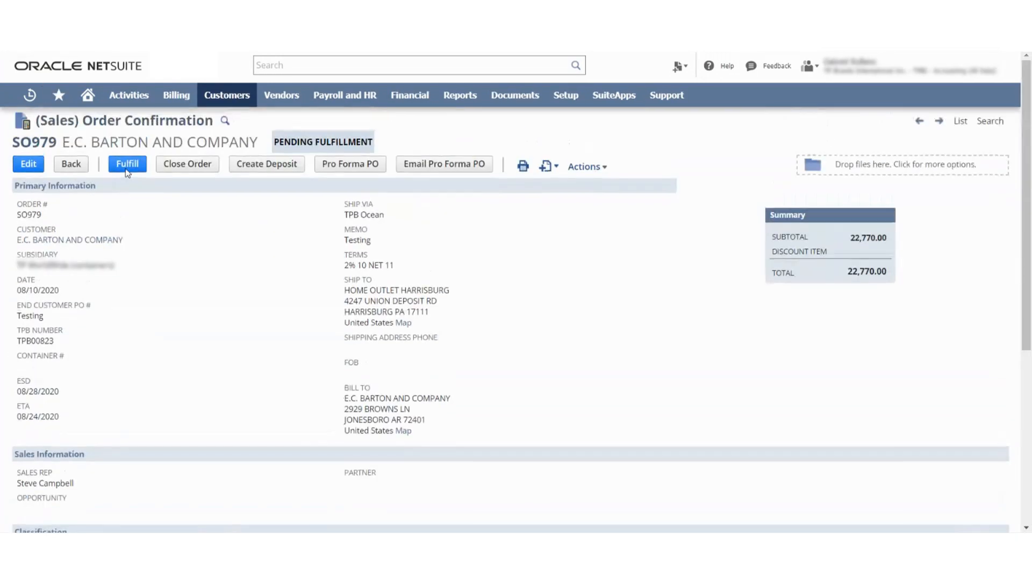
# Step: Open the E.C. Barton and Company sales order for editing and show its item lines
pyautogui.click(30, 167)
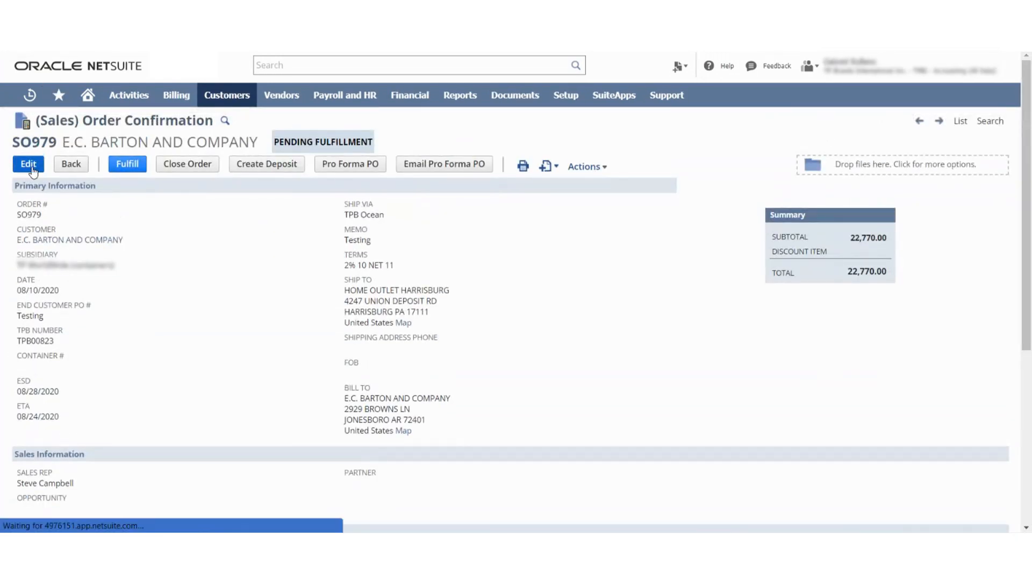
pyautogui.scroll(-5, 265, 394)
pyautogui.scroll(-6, 121, 401)
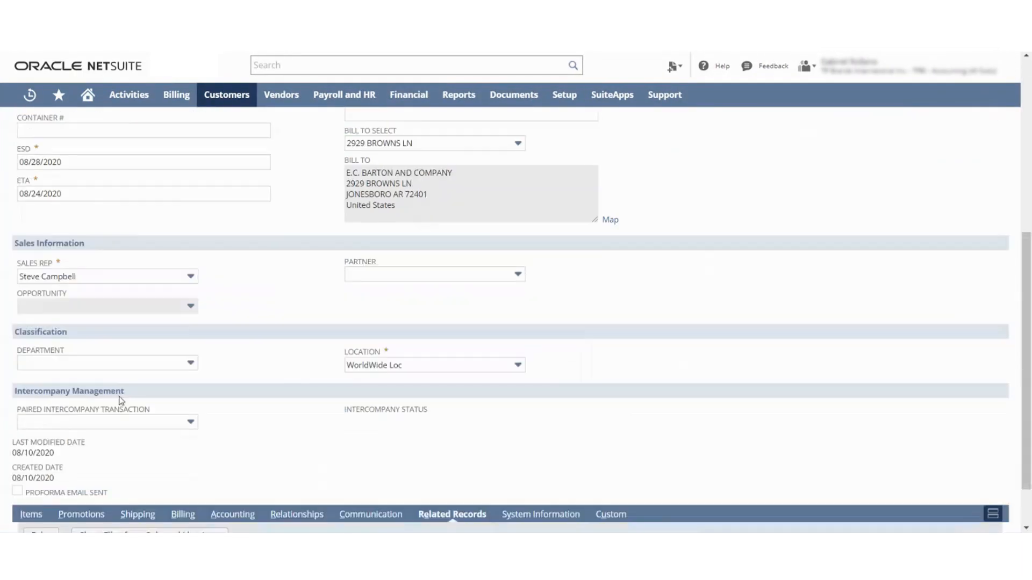
pyautogui.scroll(-2, 120, 400)
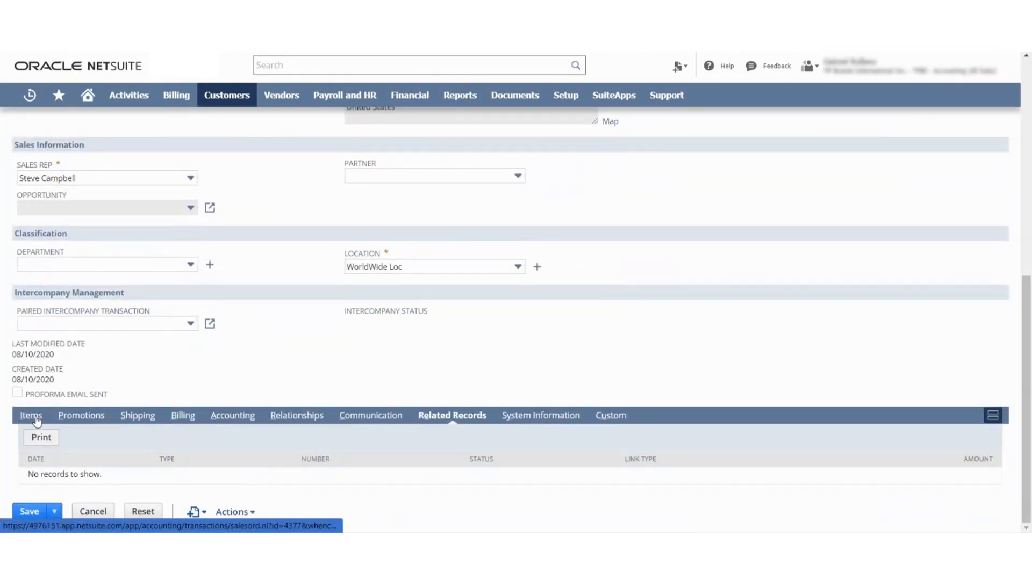
pyautogui.click(31, 415)
pyautogui.scroll(-3, 124, 399)
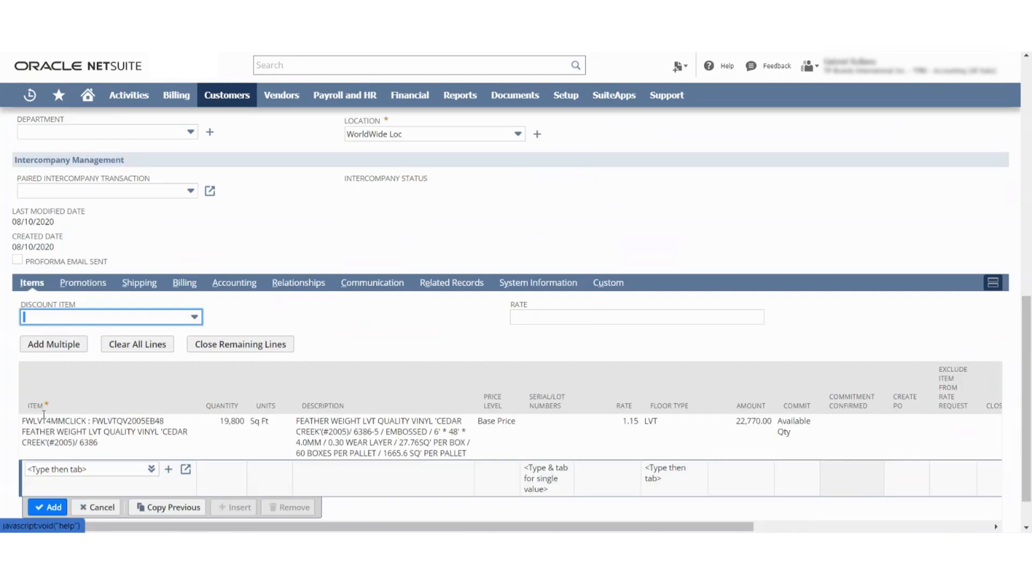
# Step: Change the E.C. Barton sales order's flooring line to the non-inventory item CHARGES FREIGHT : CDC CUSTOMER DUTY CHARGES and save the order
pyautogui.click(155, 383)
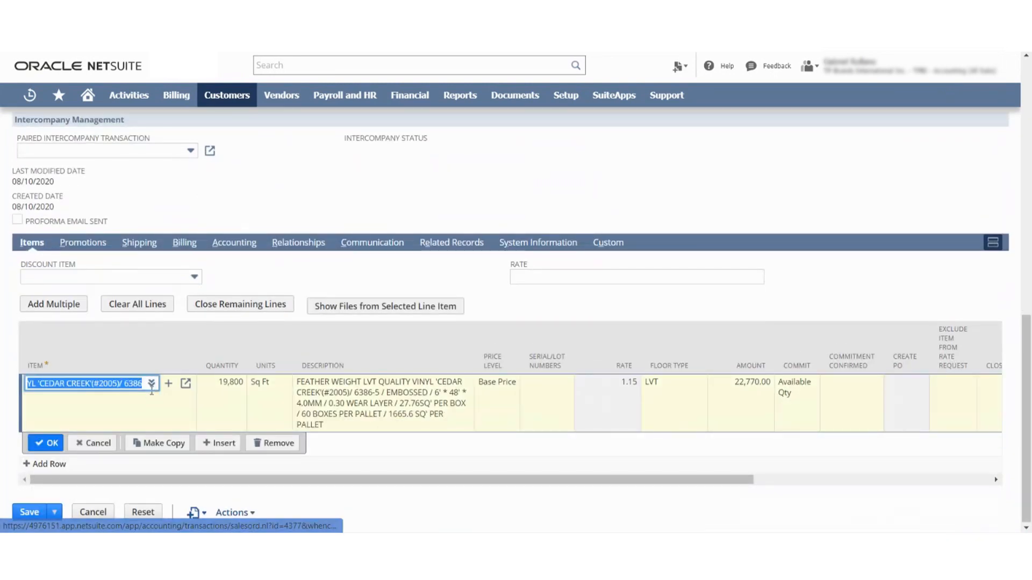
pyautogui.click(152, 383)
pyautogui.click(132, 354)
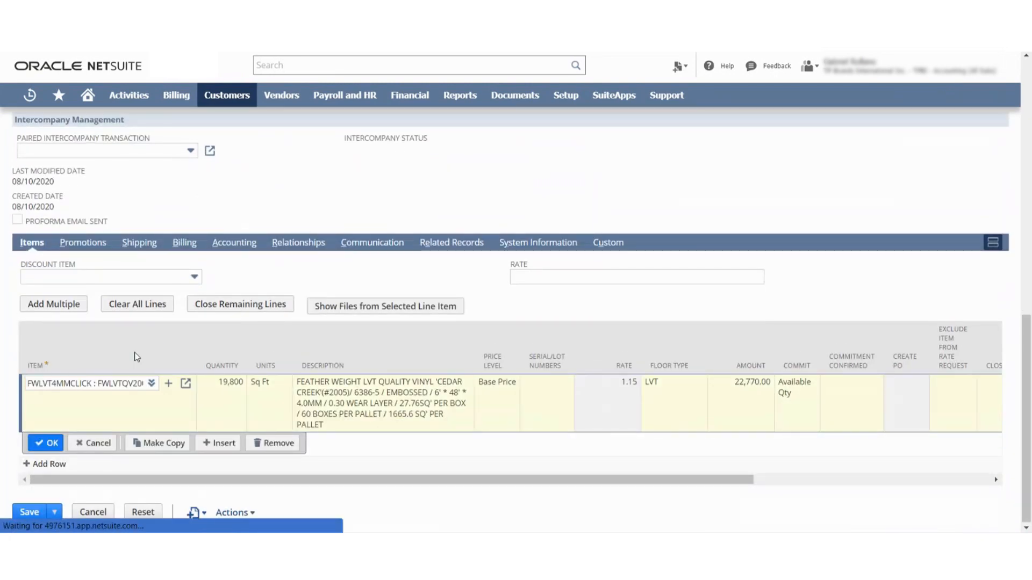
pyautogui.click(82, 111)
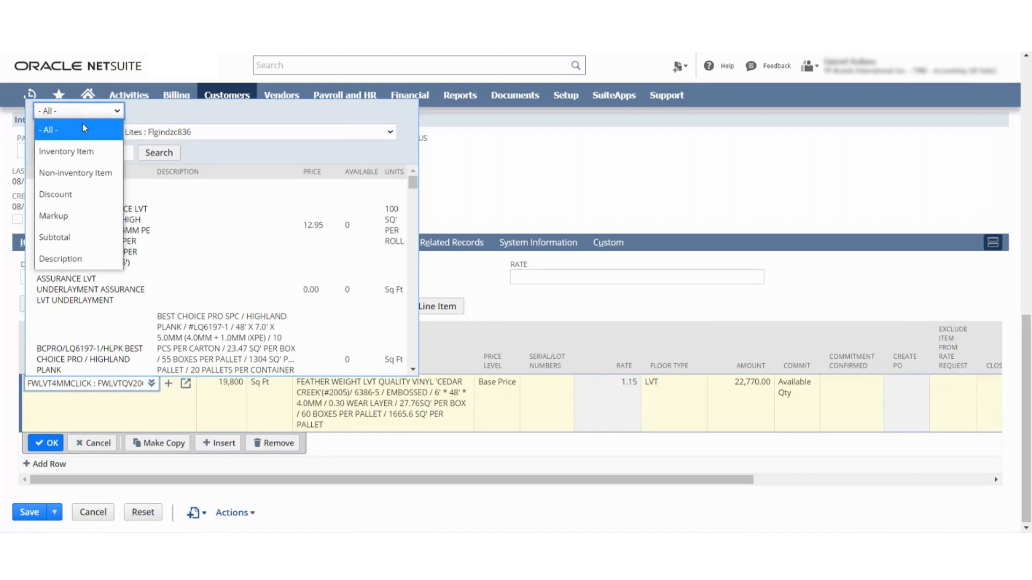
pyautogui.click(80, 168)
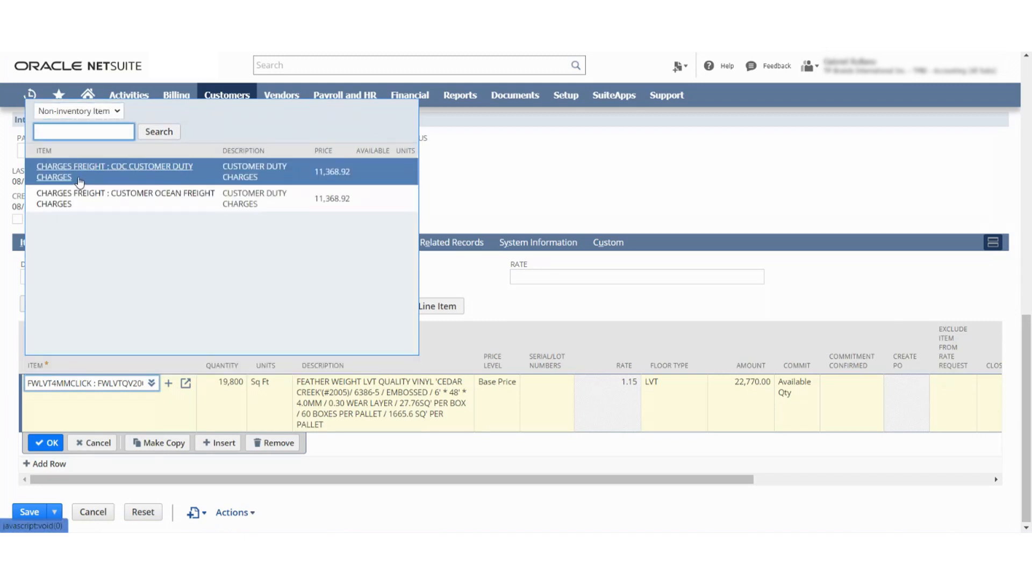
pyautogui.click(75, 173)
pyautogui.click(43, 456)
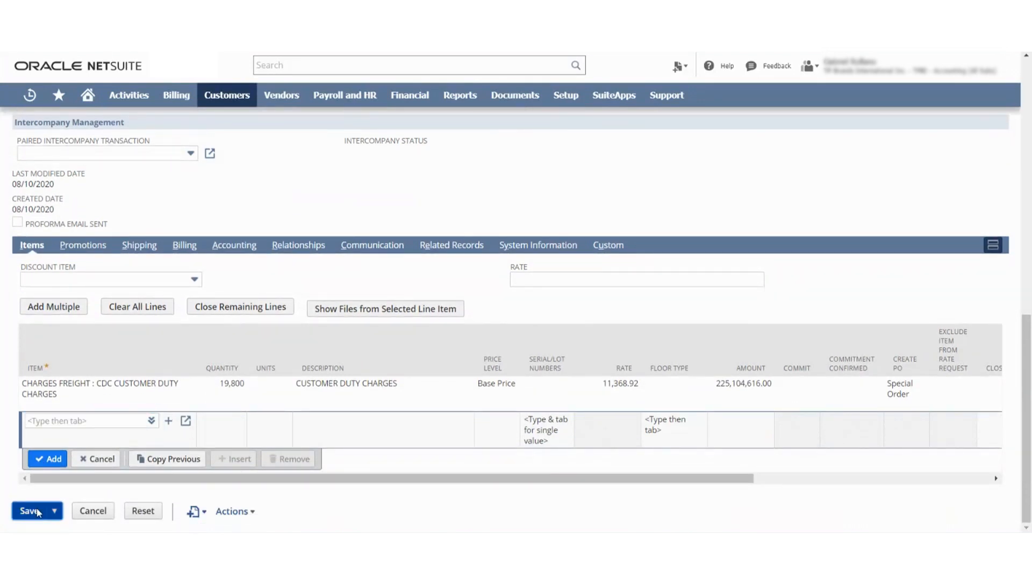
pyautogui.click(37, 513)
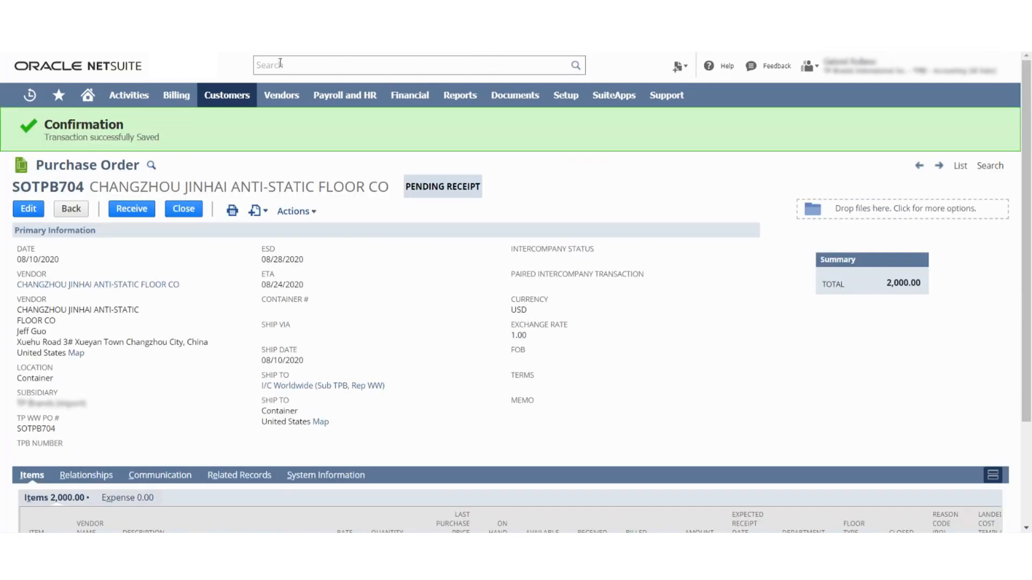
# Step: Open the Changzhou Jinhai Anti-Static Floor Co purchase order for editing and delete it
pyautogui.click(32, 209)
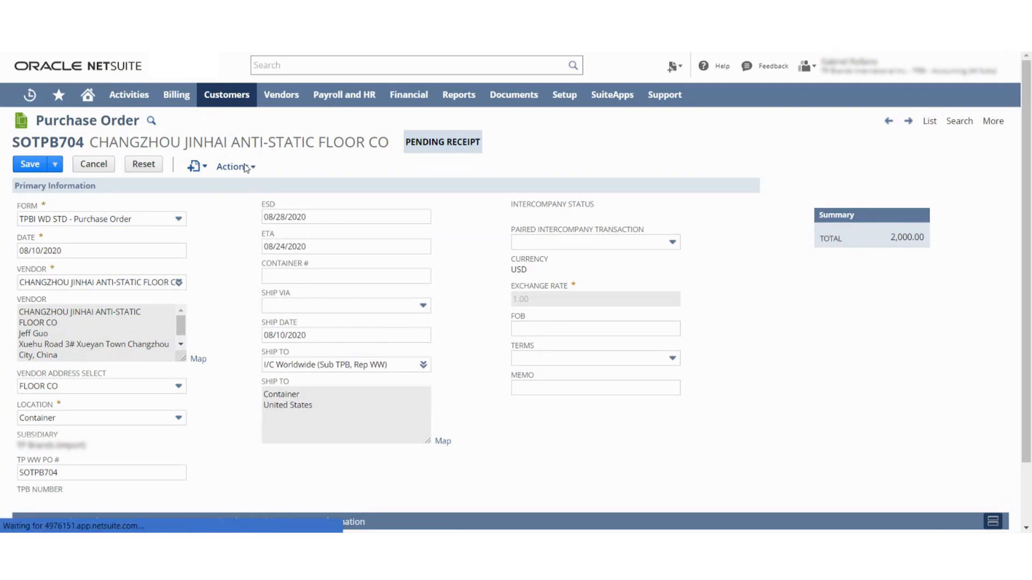
pyautogui.moveTo(255, 165)
pyautogui.click(237, 182)
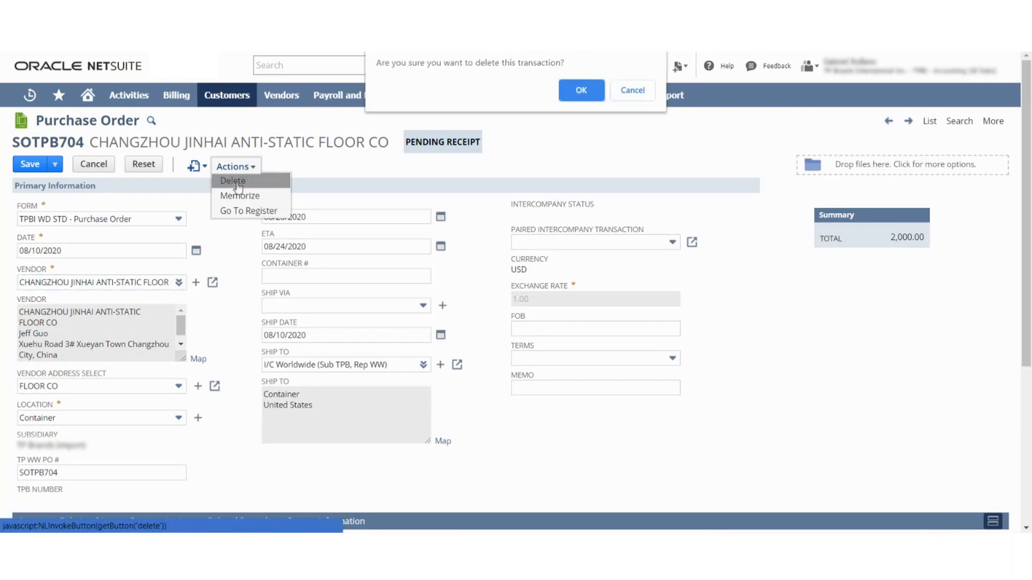
pyautogui.click(576, 90)
pyautogui.moveTo(570, 97)
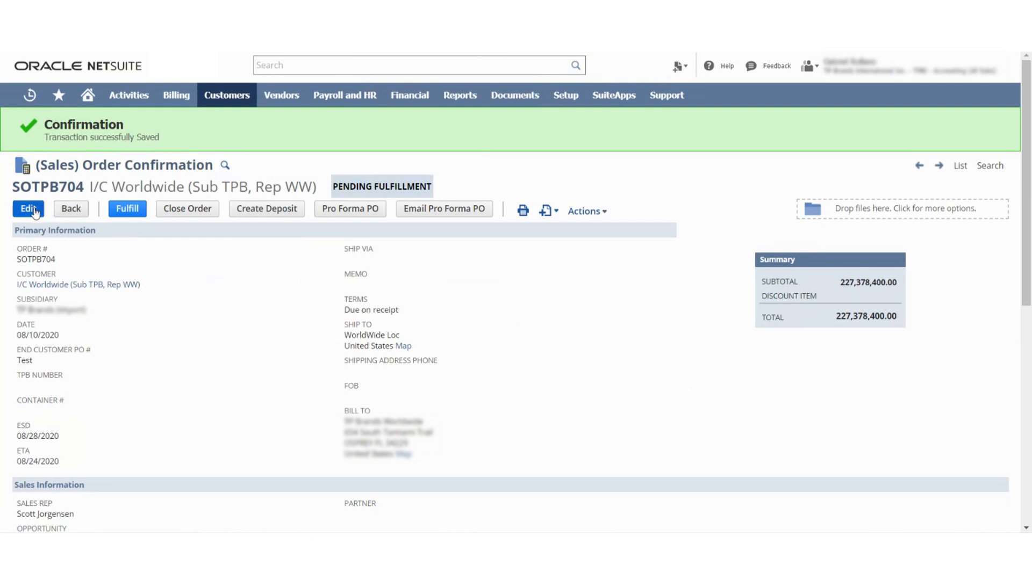
# Step: Open the I/C Worldwide sales order for editing and delete it
pyautogui.click(29, 209)
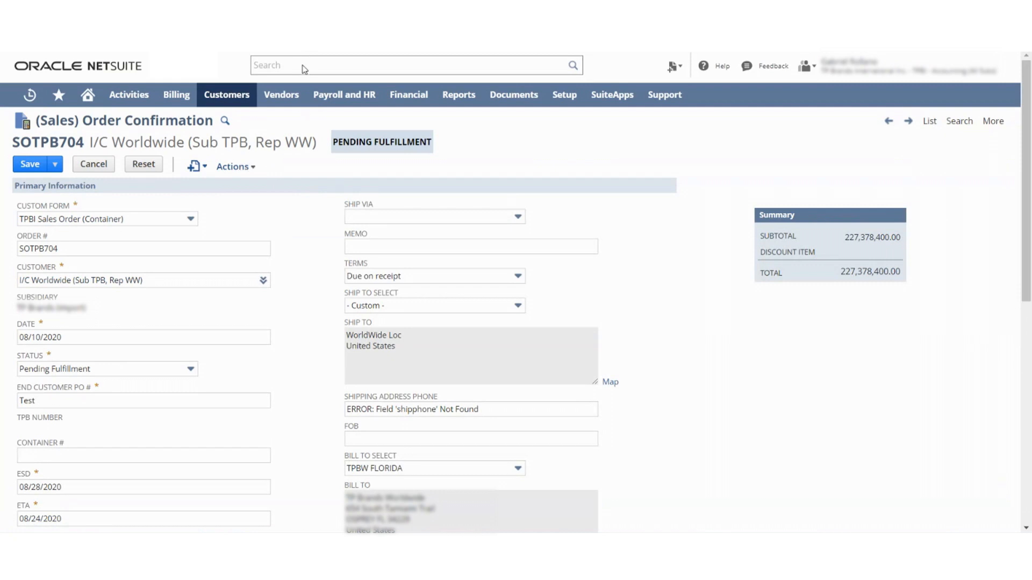
pyautogui.click(247, 167)
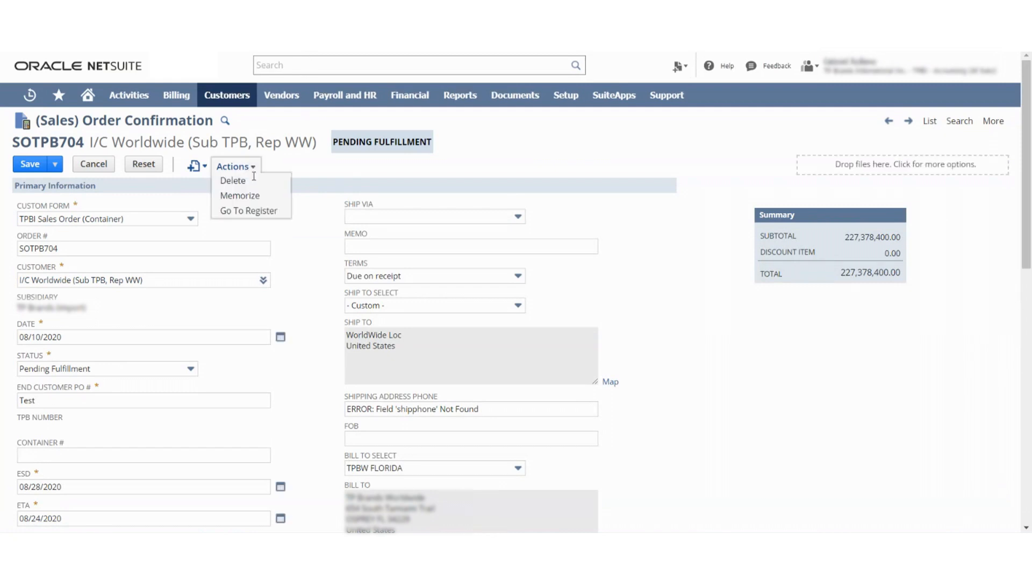
pyautogui.click(232, 181)
pyautogui.click(579, 97)
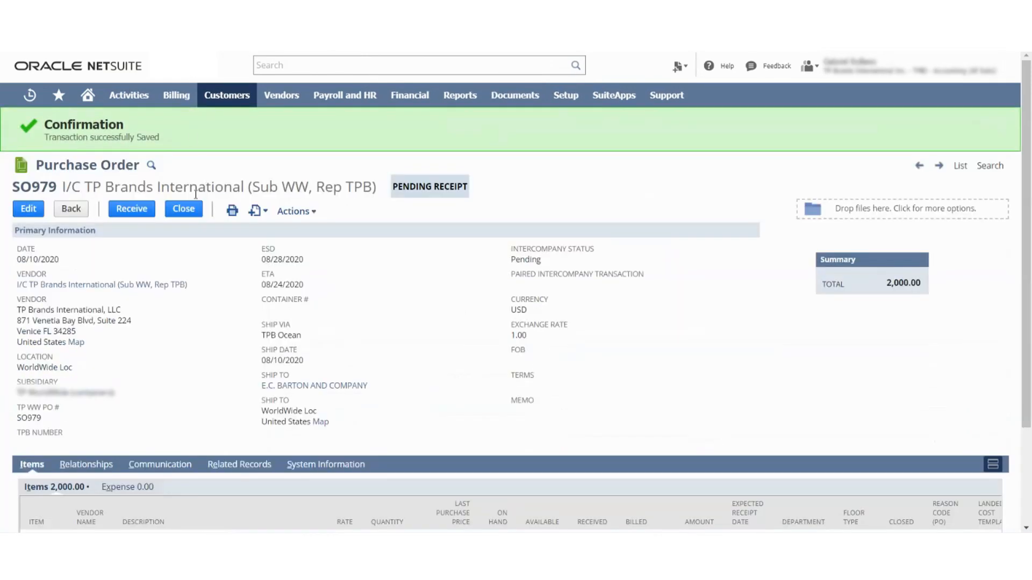
# Step: Open the I/C TP Brands International purchase order for editing and delete it
pyautogui.click(33, 209)
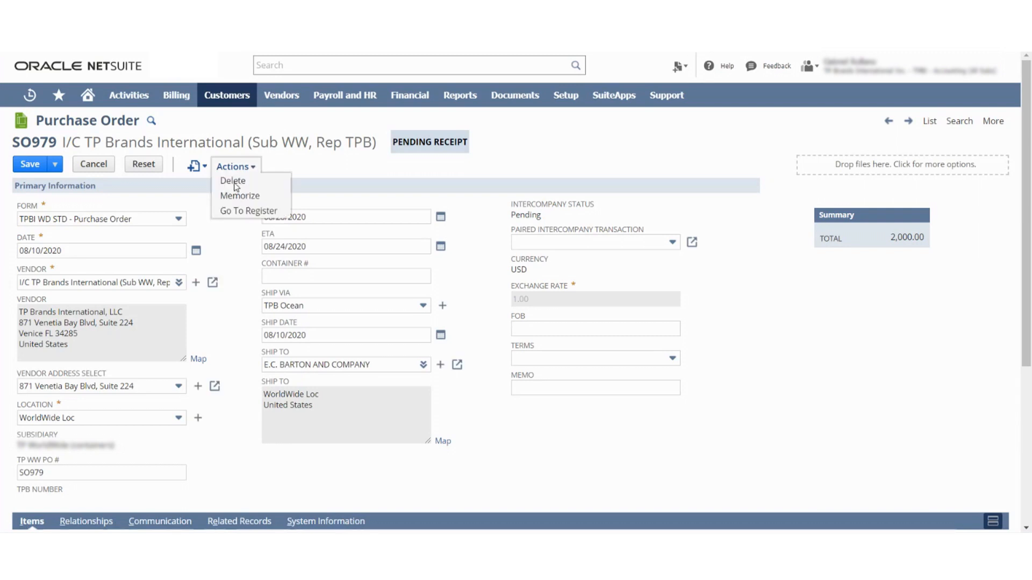
pyautogui.click(233, 180)
pyautogui.click(573, 90)
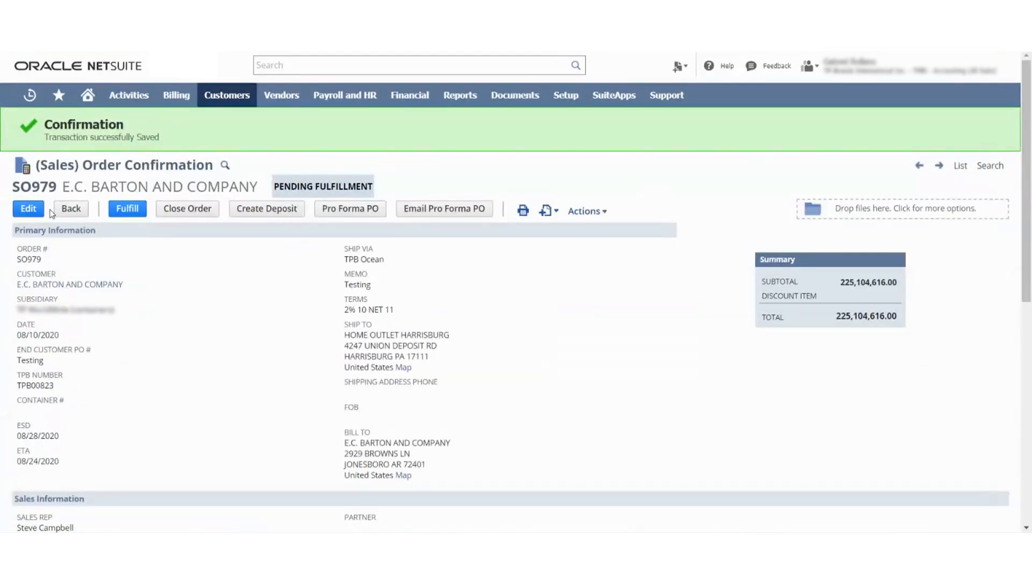
# Step: Open the E.C. Barton and Company sales order for editing and delete it
pyautogui.click(34, 209)
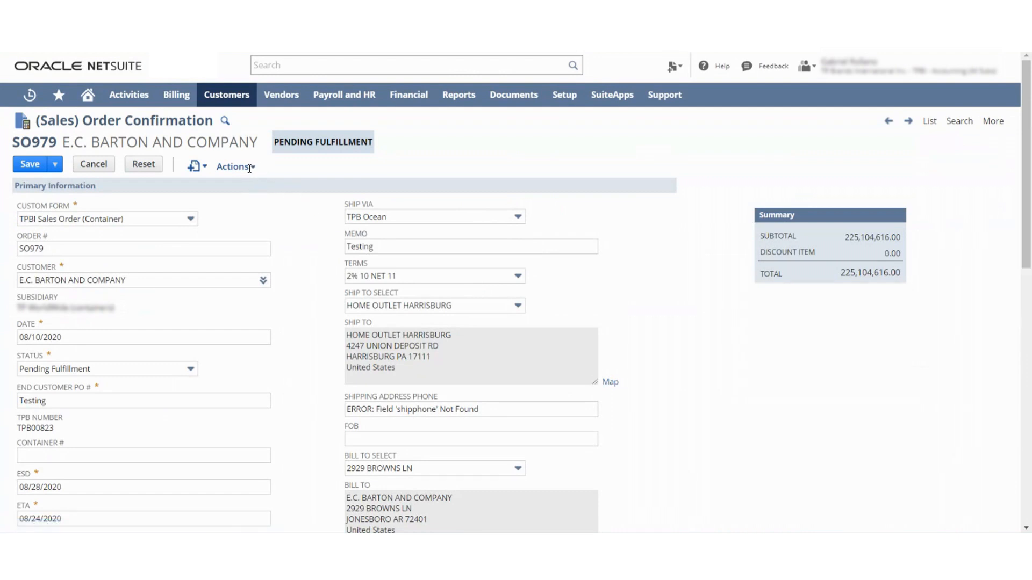
pyautogui.click(250, 186)
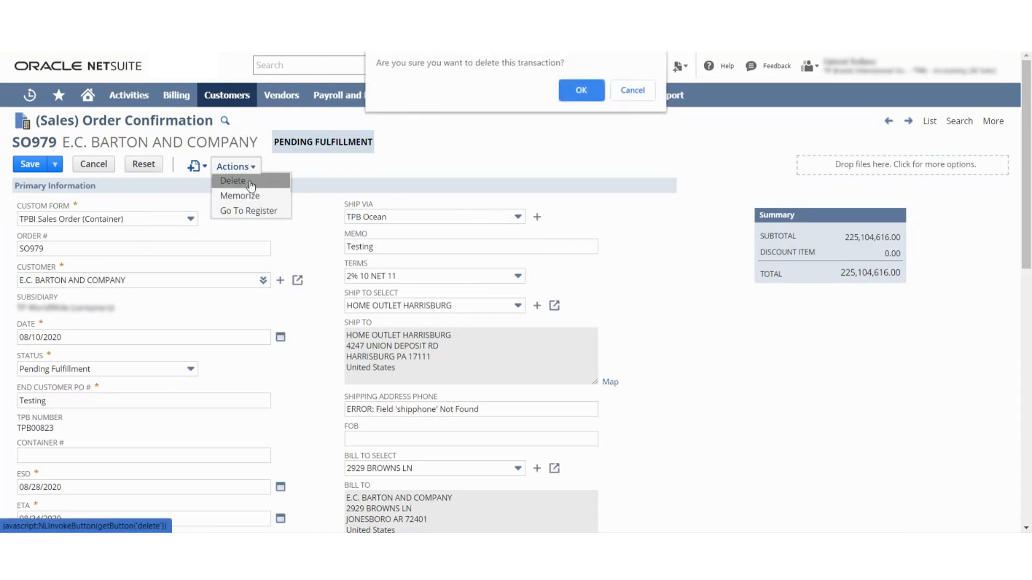
pyautogui.click(579, 90)
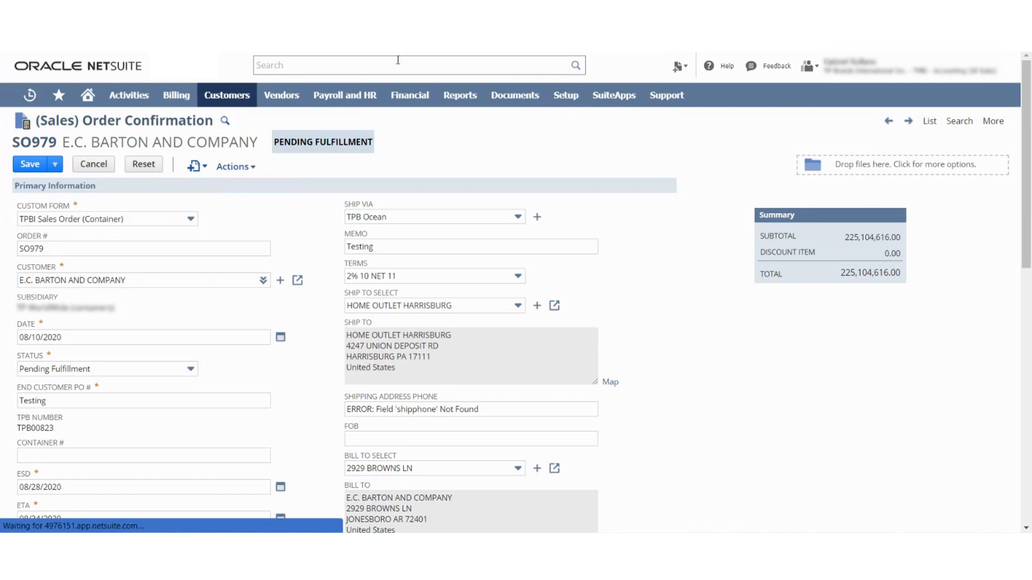